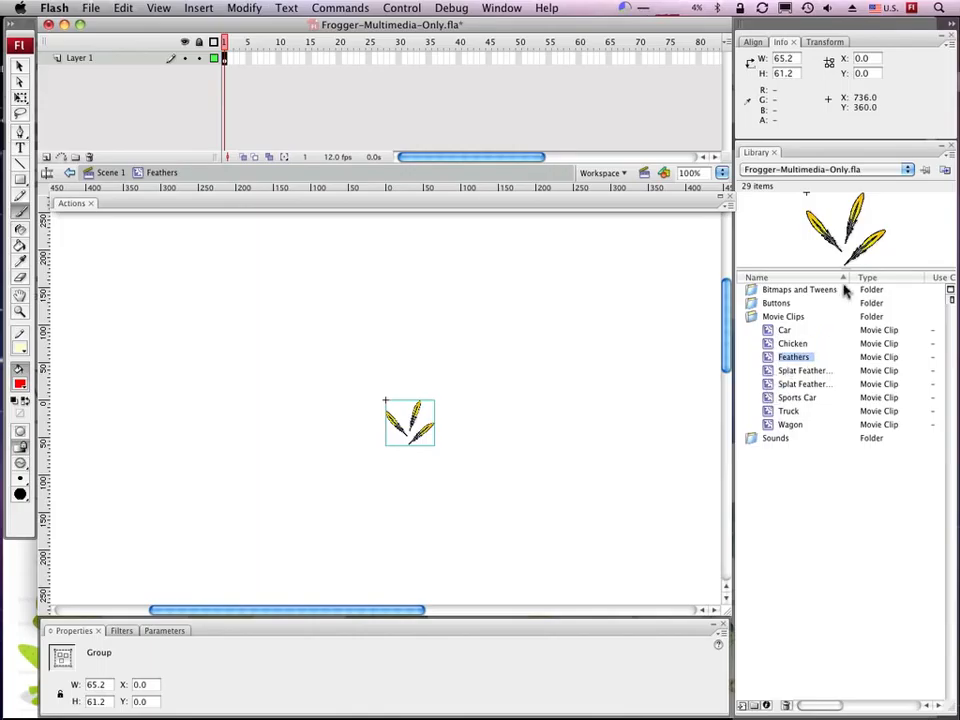
Step: Widen the library's Name column and examine the animation of the Splat Feathers Horse movie clip up to frame 15
left_click_drag(847, 277, 884, 277)
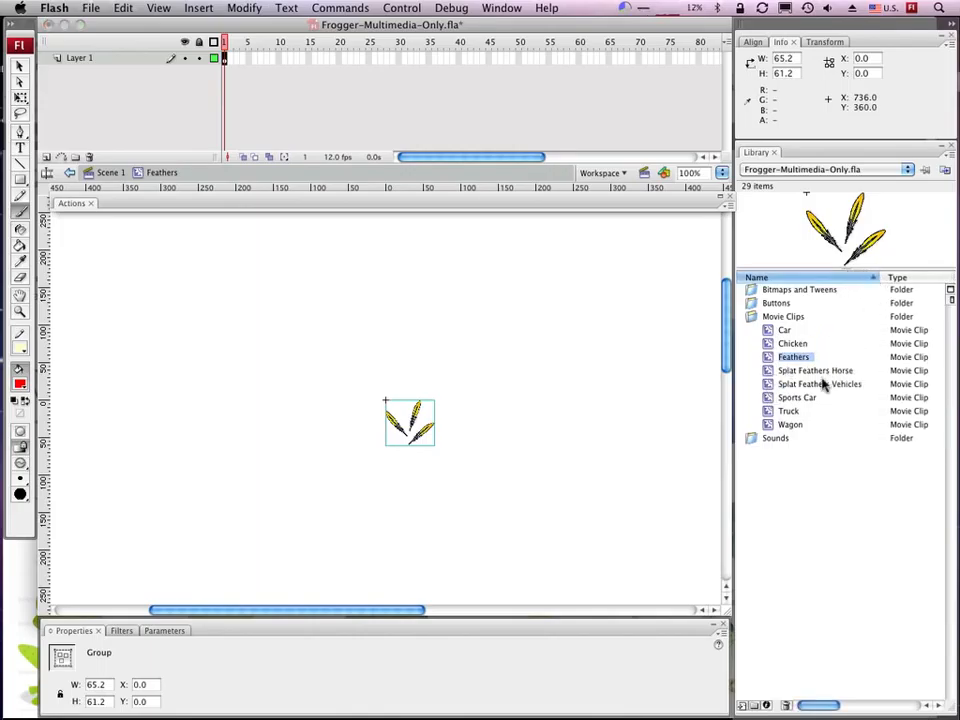
double_click(768, 372)
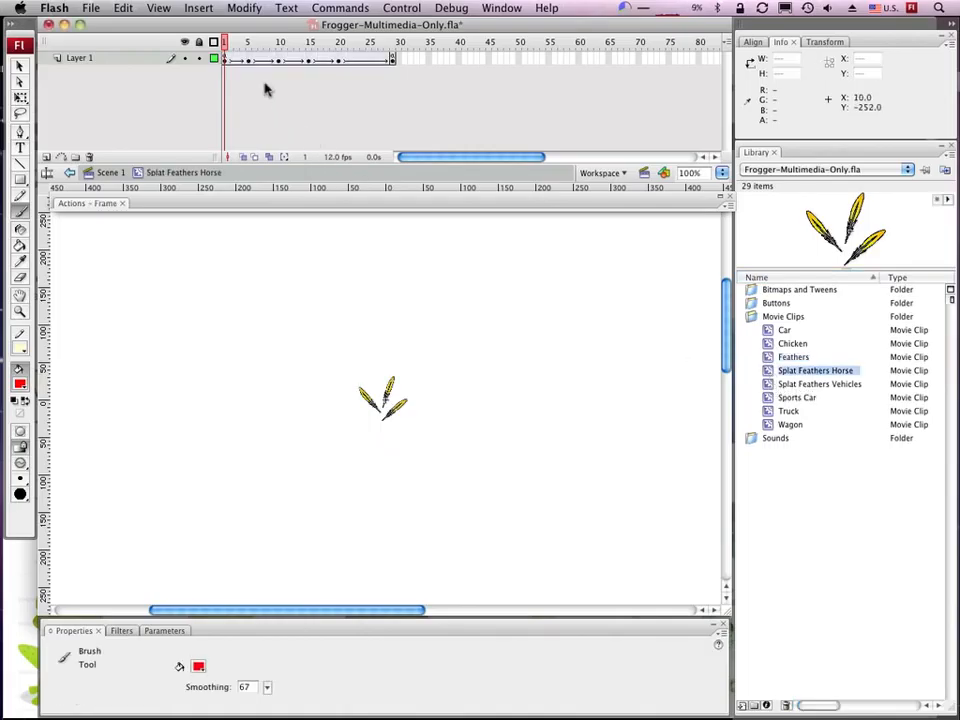
left_click_drag(228, 45, 248, 46)
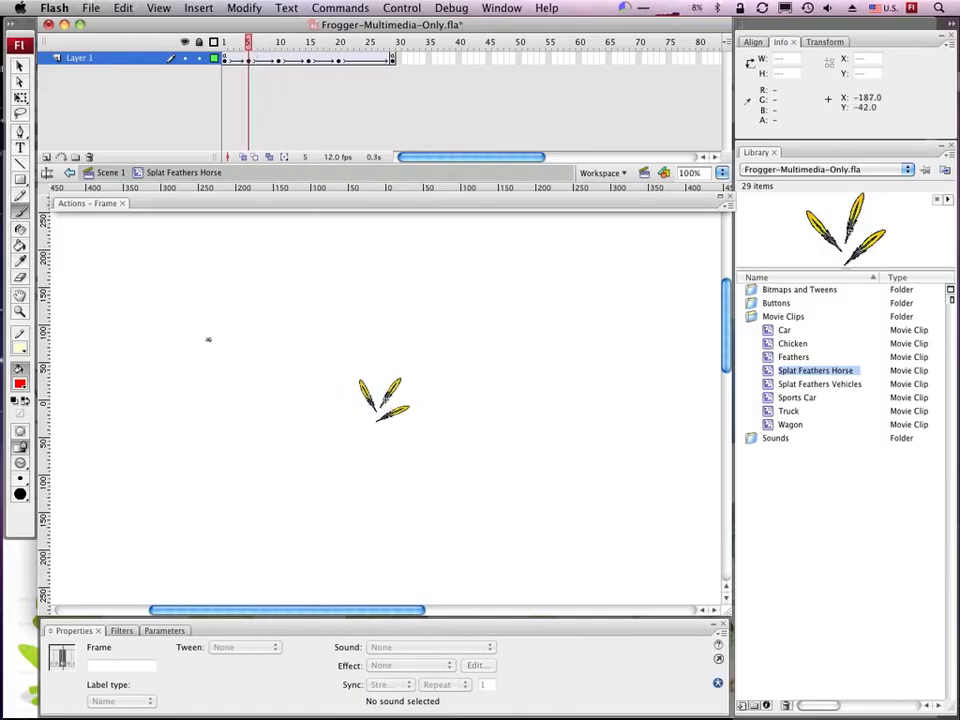
left_click(19, 66)
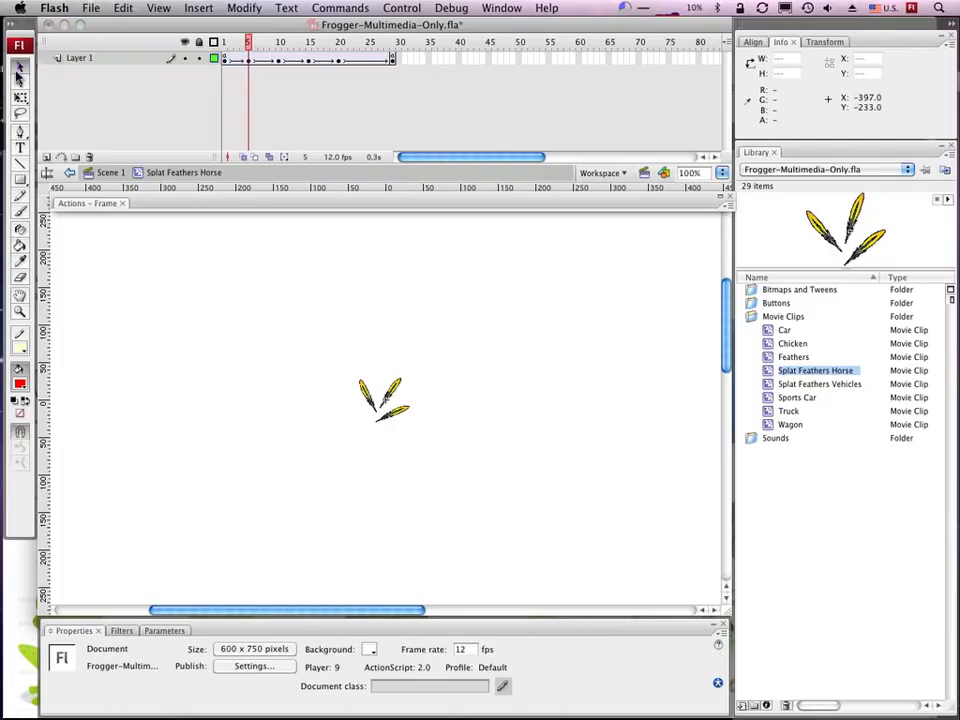
left_click(380, 396)
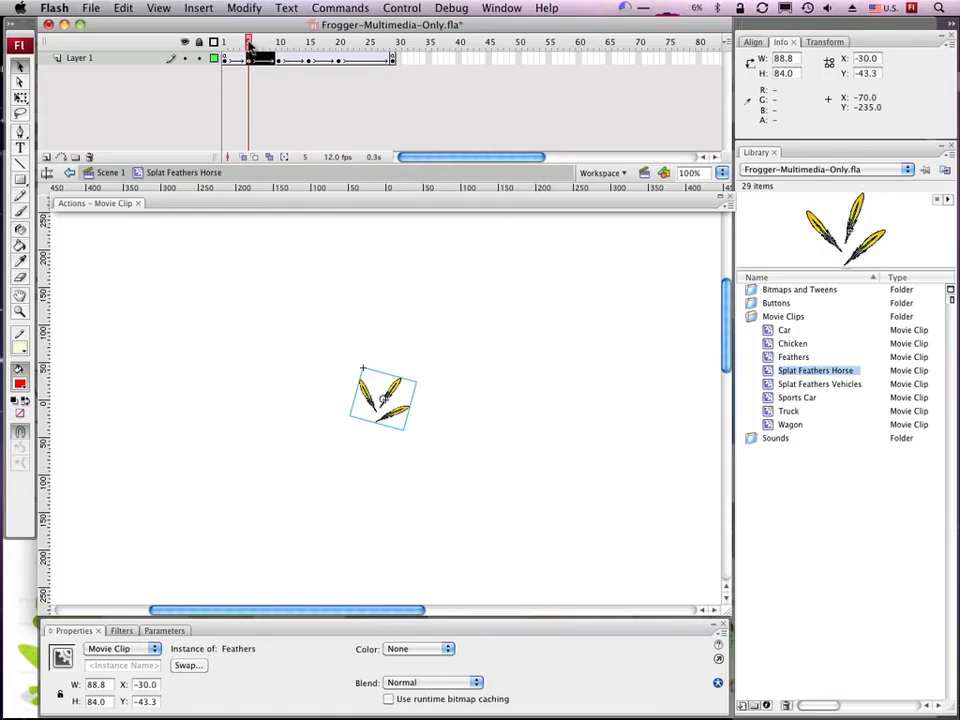
left_click_drag(250, 47, 310, 41)
key("shift+comma")
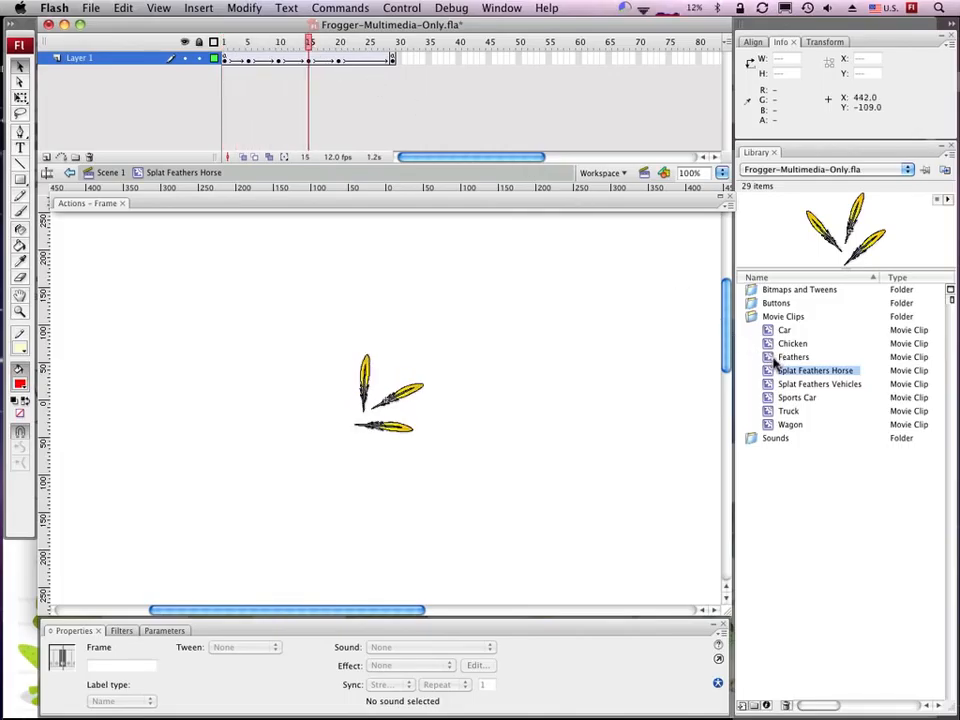
Step: Open the Truck movie clip and scrub through its frame-by-frame animation up to frame 13
double_click(768, 411)
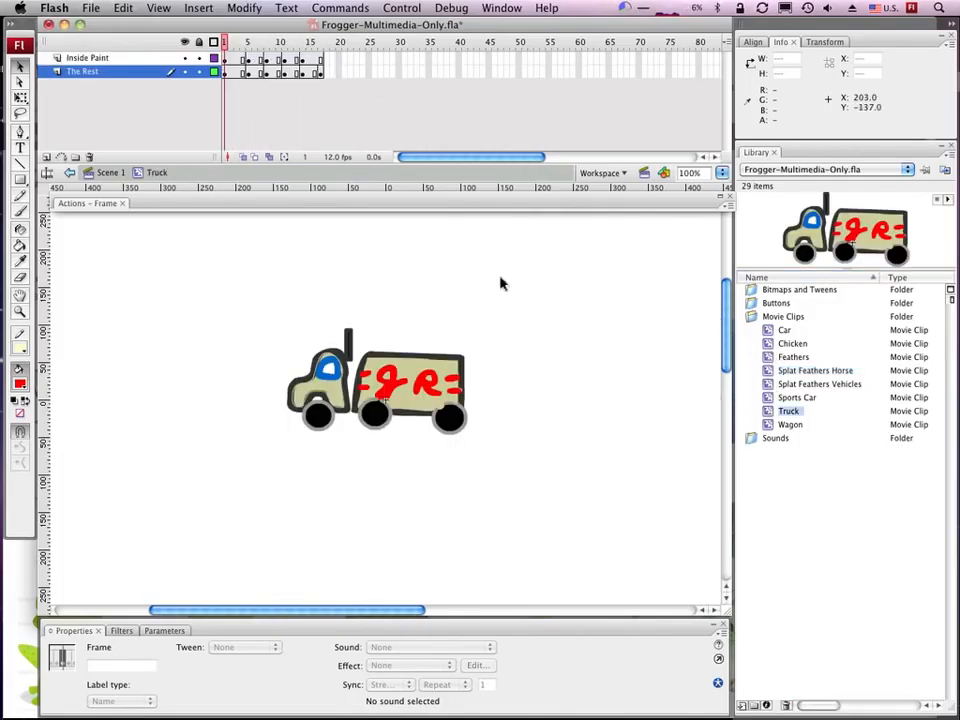
left_click_drag(225, 44, 279, 47)
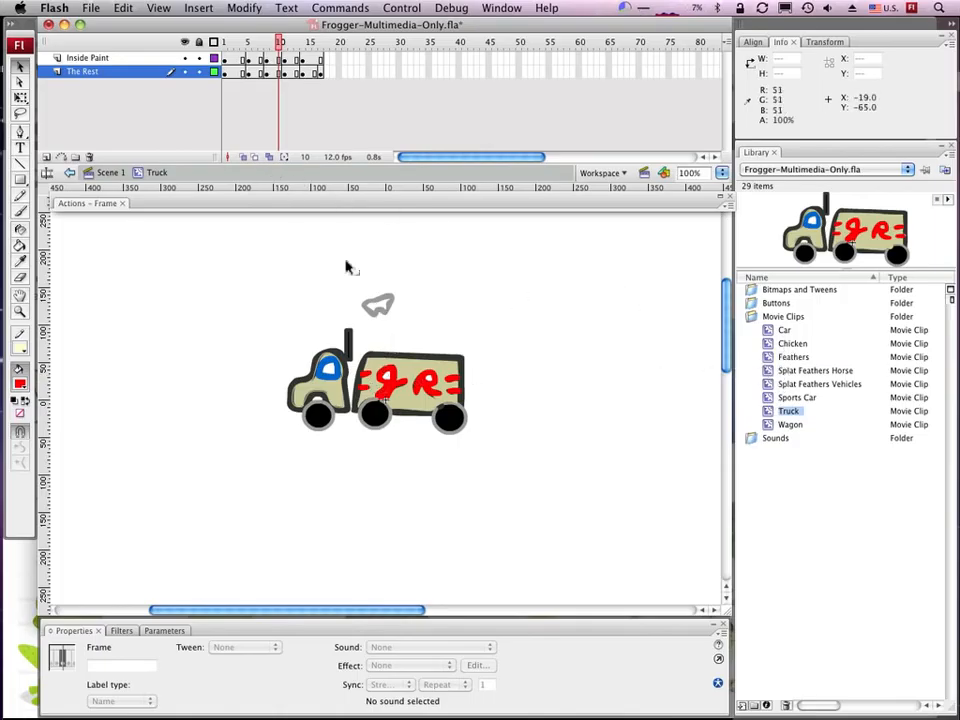
left_click_drag(228, 46, 297, 40)
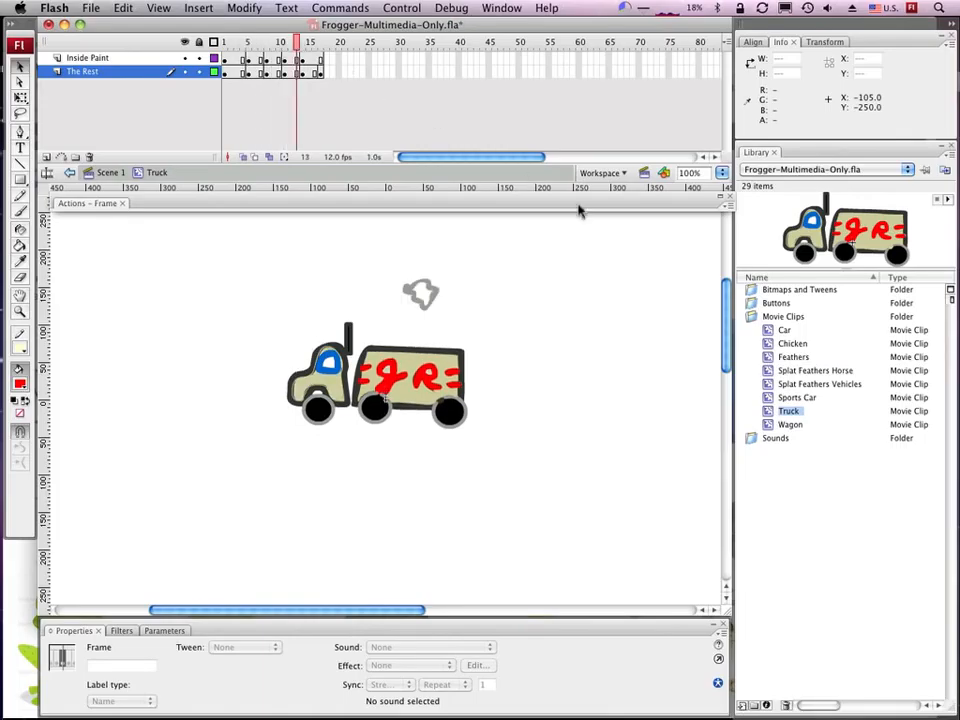
Step: Reopen the Splat Feathers Horse clip and examine its motion tween keyframes at frames 10, 15 and 20
double_click(769, 373)
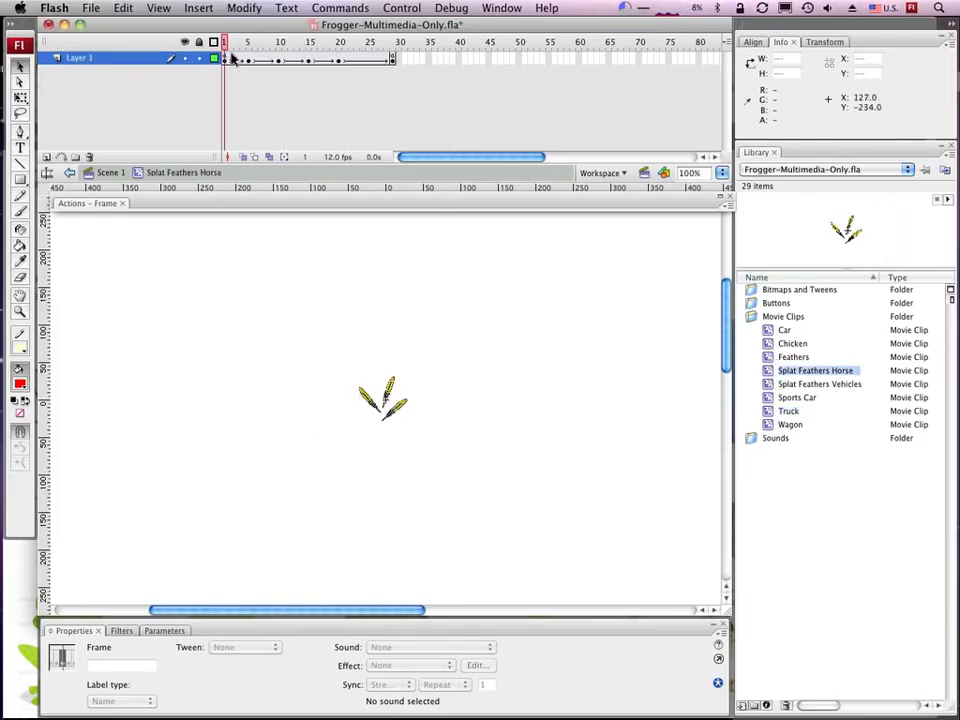
left_click_drag(228, 46, 311, 46)
left_click(281, 60)
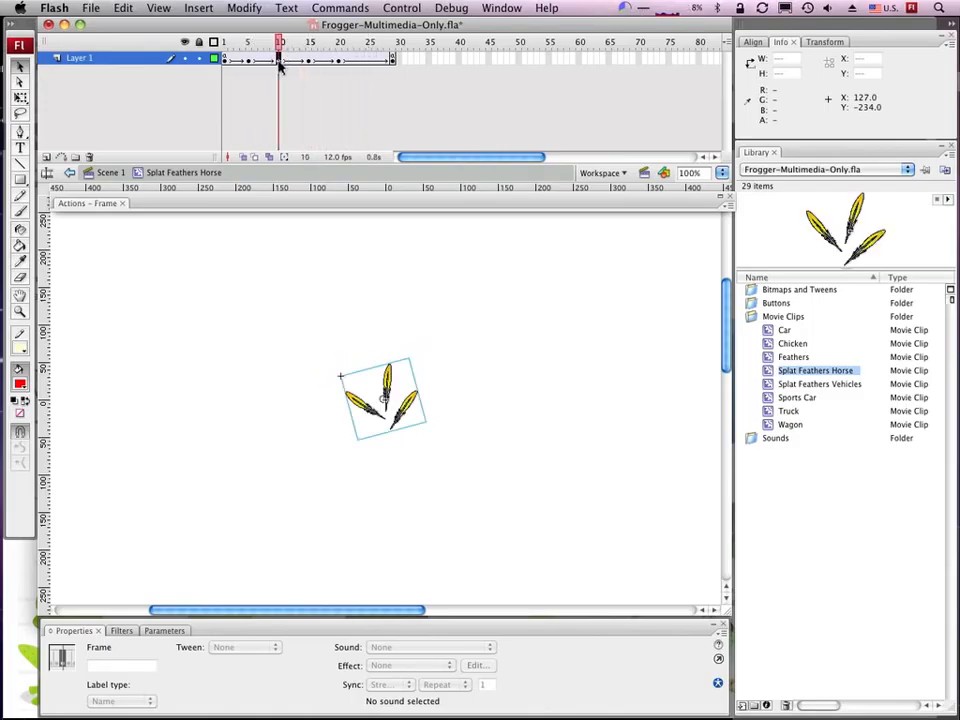
left_click(309, 61)
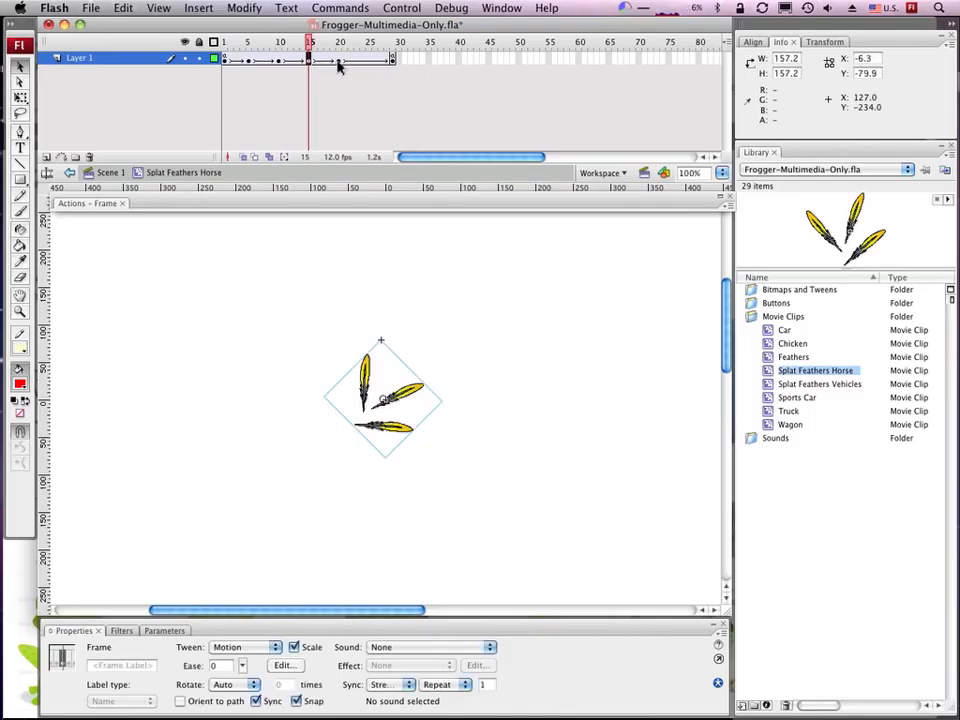
left_click(339, 61)
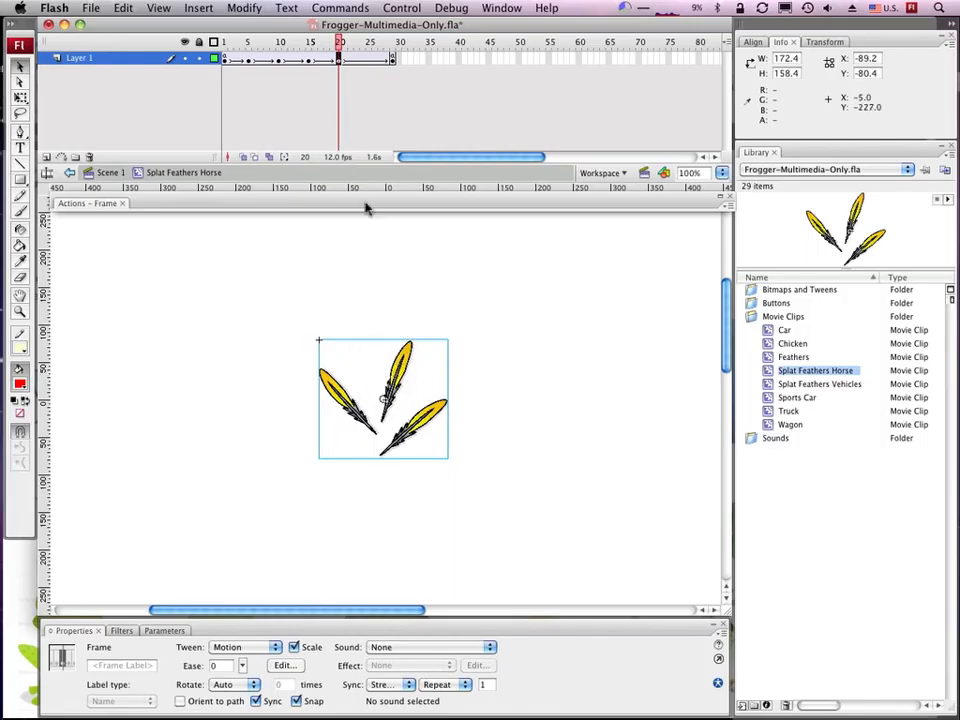
Step: Scale down the feathers with Free Transform at keyframes 5 and 15, to about 87 by 87 pixels at frame 15
left_click(249, 61)
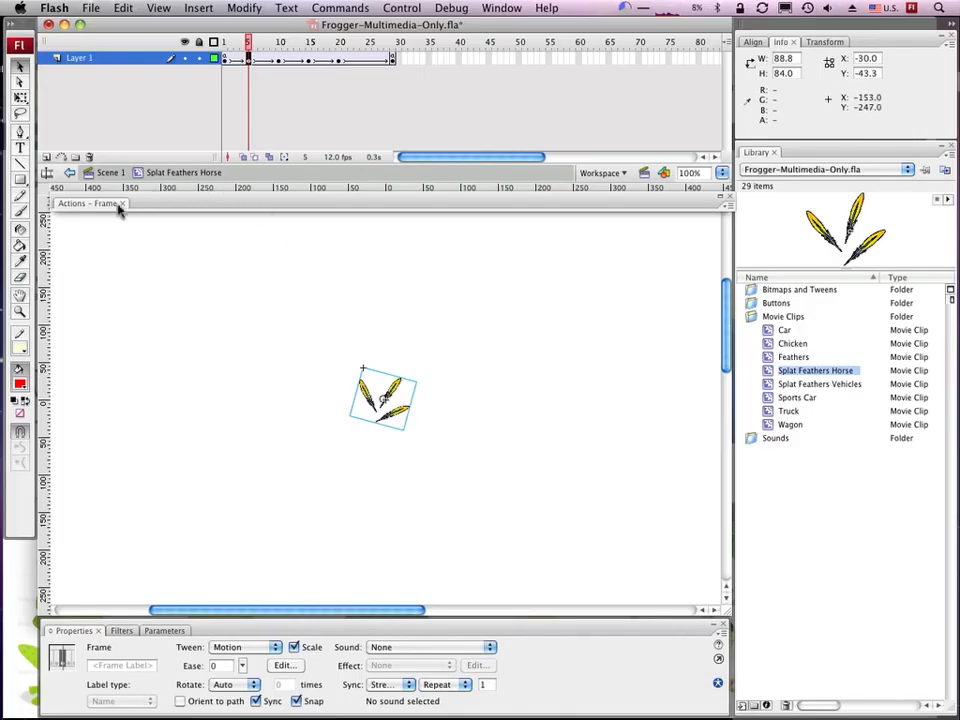
left_click(19, 100)
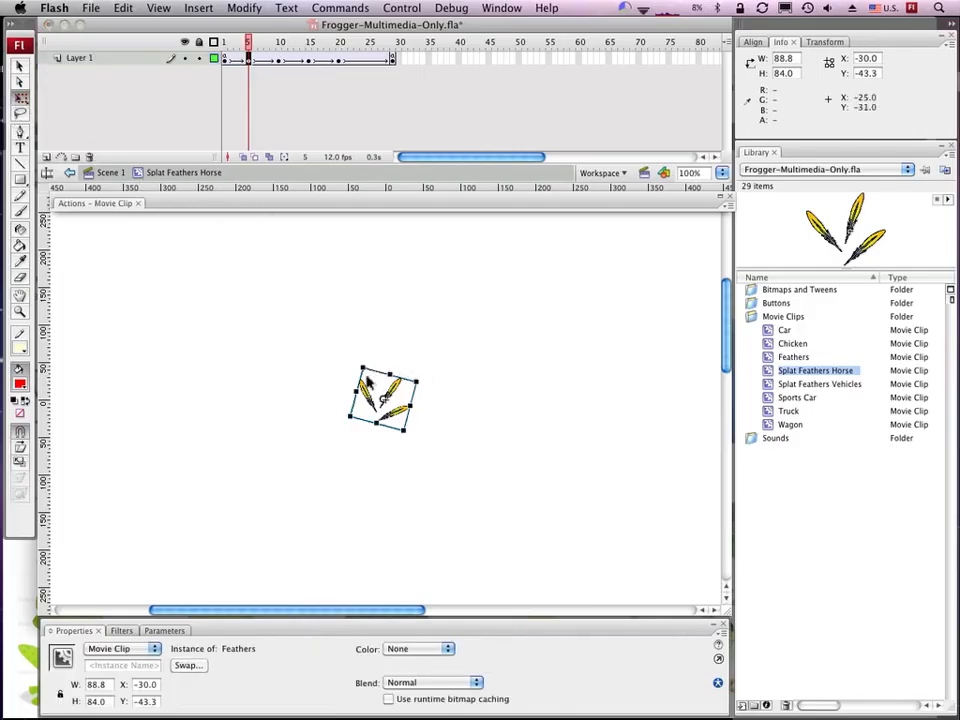
left_click_drag(364, 371, 350, 396)
left_click(279, 61)
left_click(309, 61)
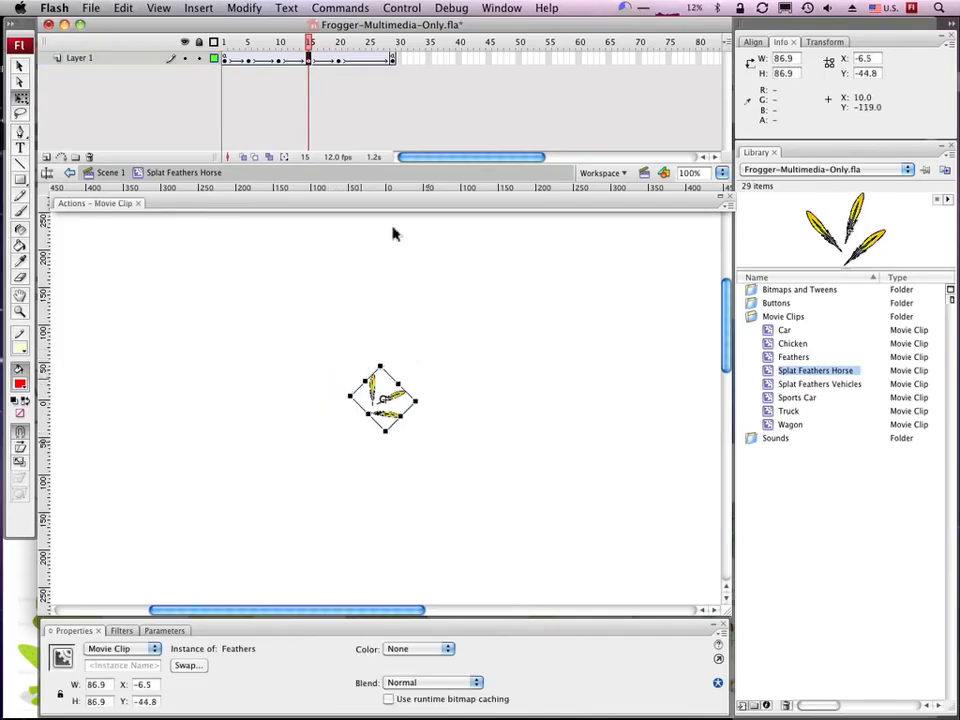
Step: Shrink the feathers at keyframe 20 to about 108 by 92 pixels and return to frame 1
left_click(339, 59)
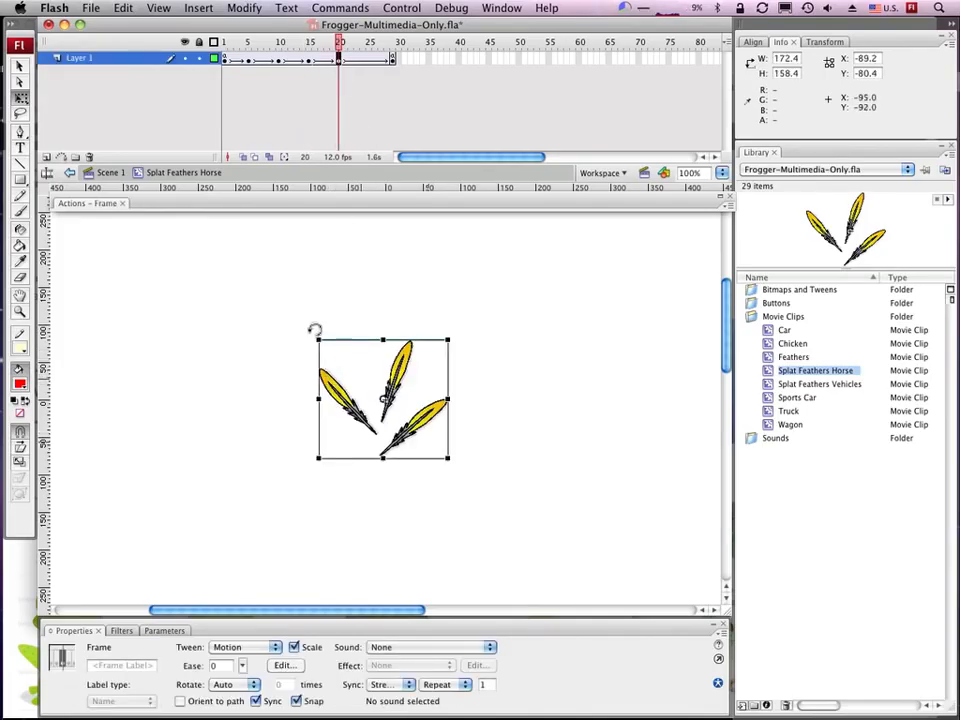
left_click_drag(315, 333, 342, 365)
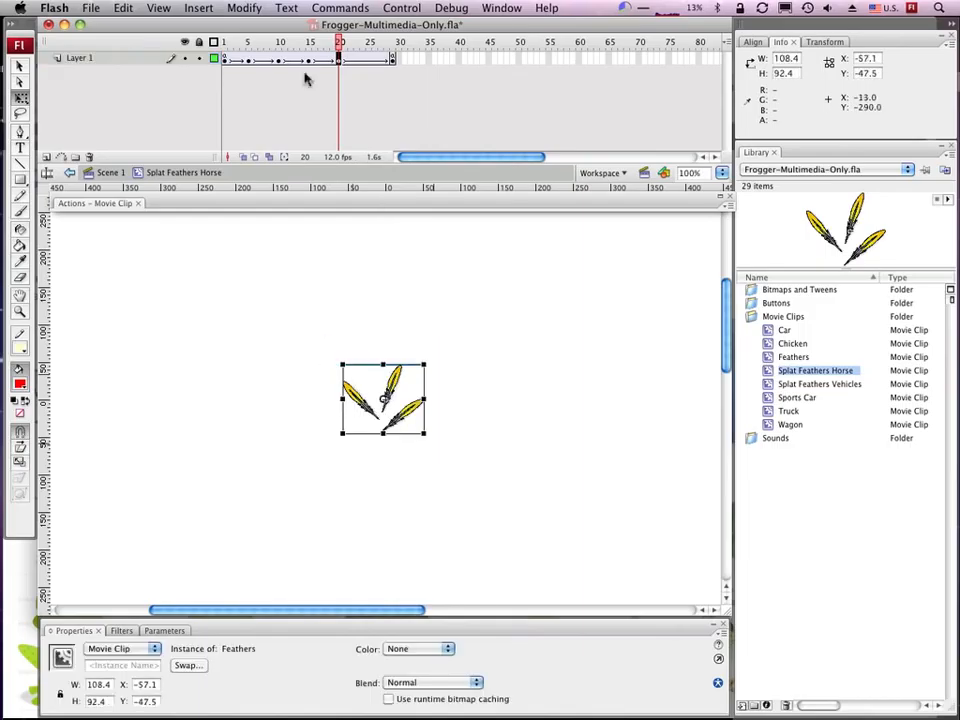
mouse_move(232, 41)
left_mouse_down()
mouse_move(420, 41)
mouse_move(225, 42)
left_mouse_up()
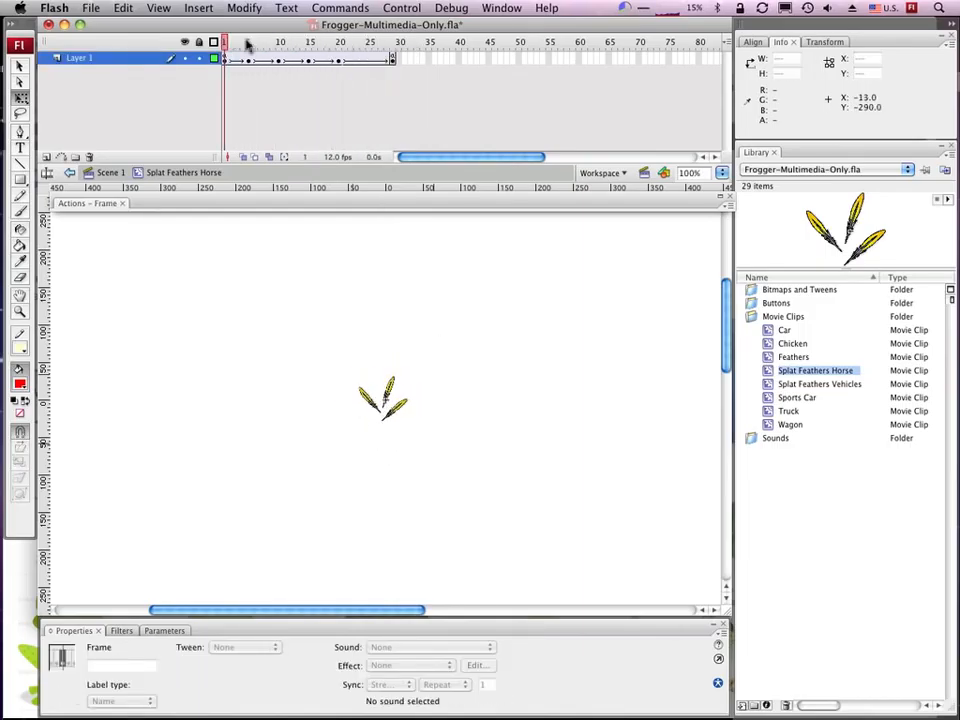
Step: Apply a 100% cyan Tint (RGB 0, 255, 255) to the feathers instance at keyframe 20
left_click(340, 60)
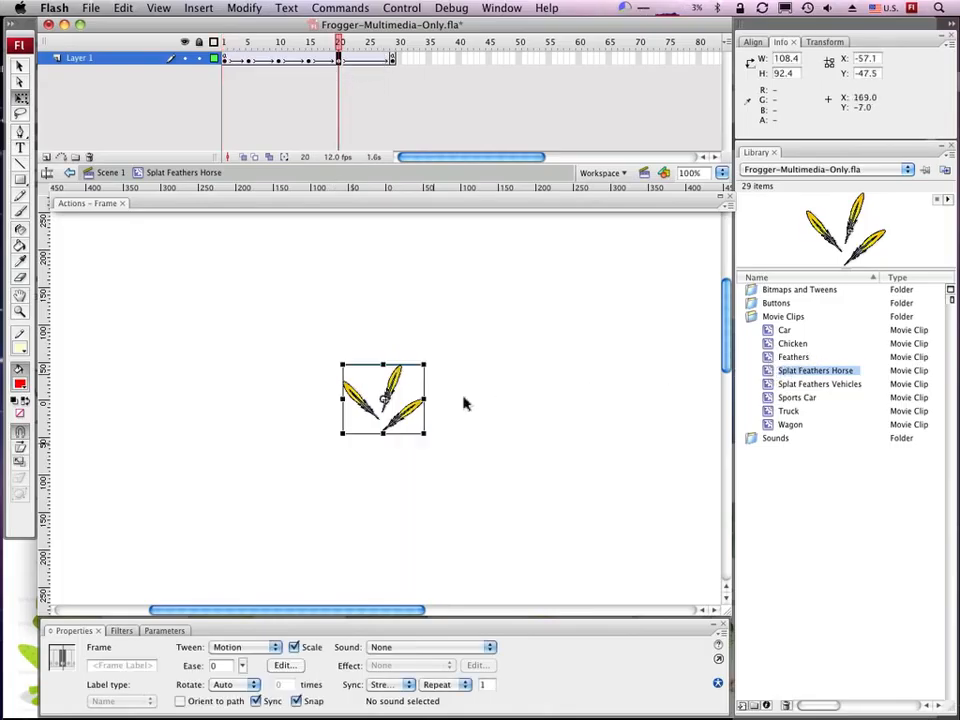
left_click(392, 393)
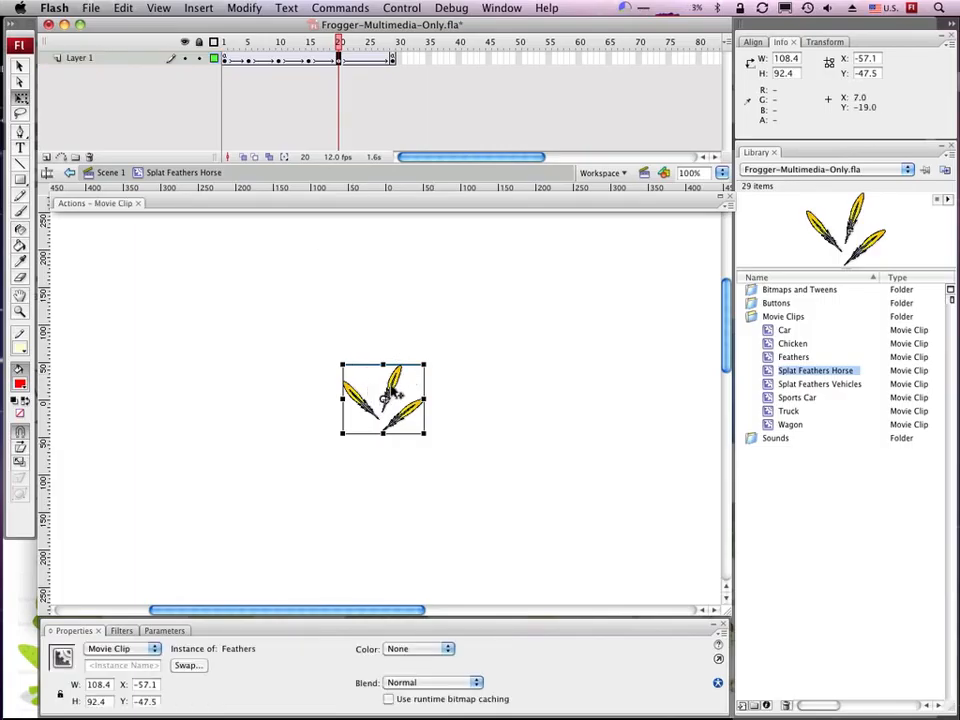
left_click(418, 651)
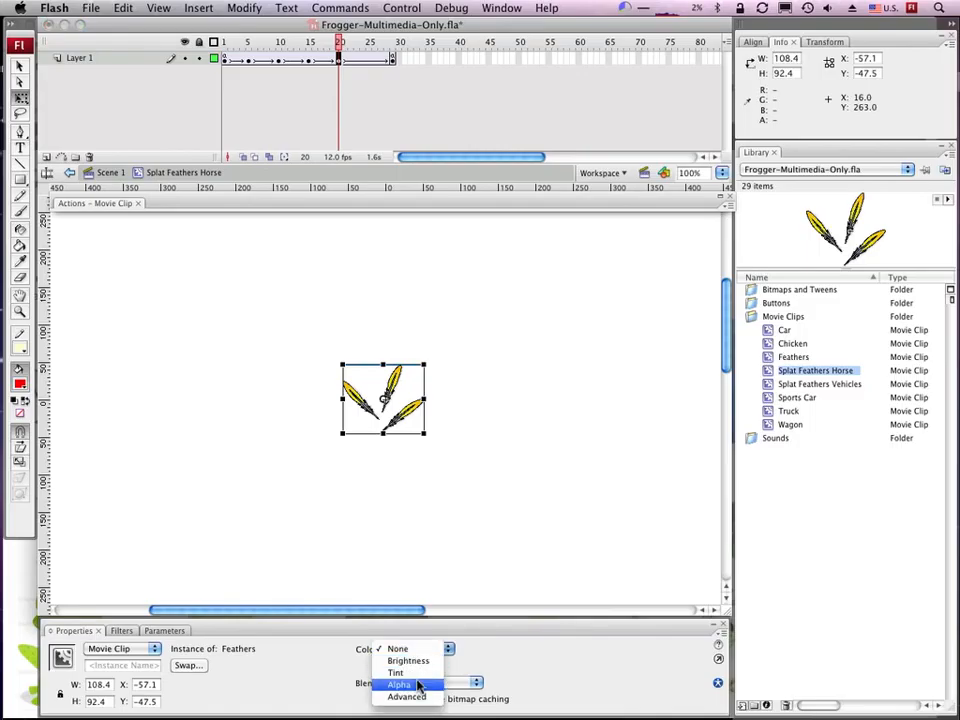
left_click(415, 673)
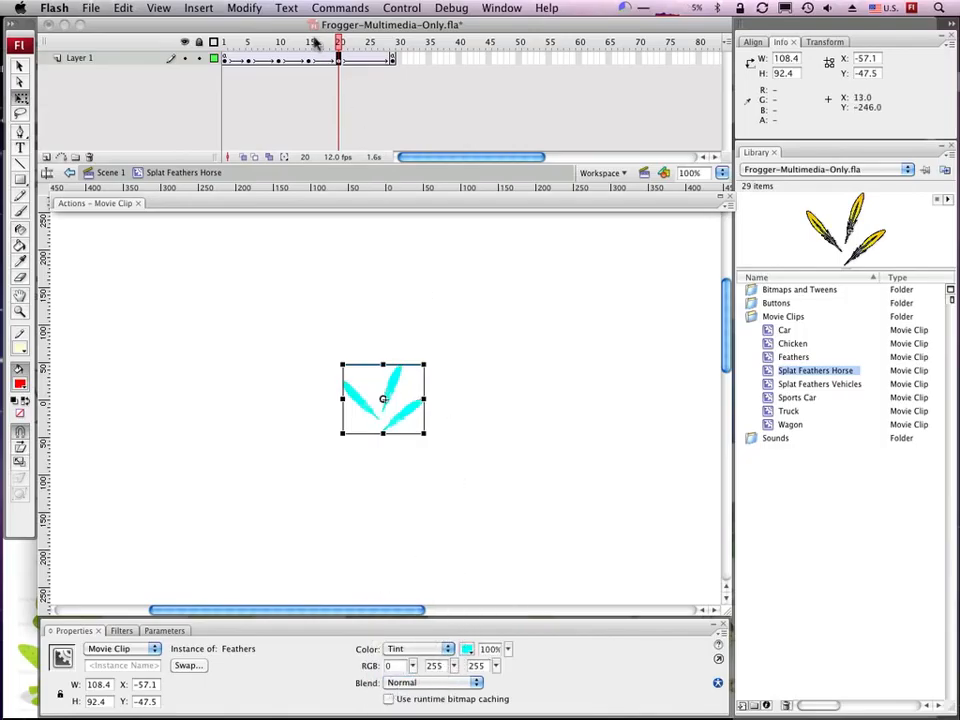
Step: Go back to keyframe 15 and select the feathers instance to inspect its color setting
left_click_drag(339, 45, 310, 60)
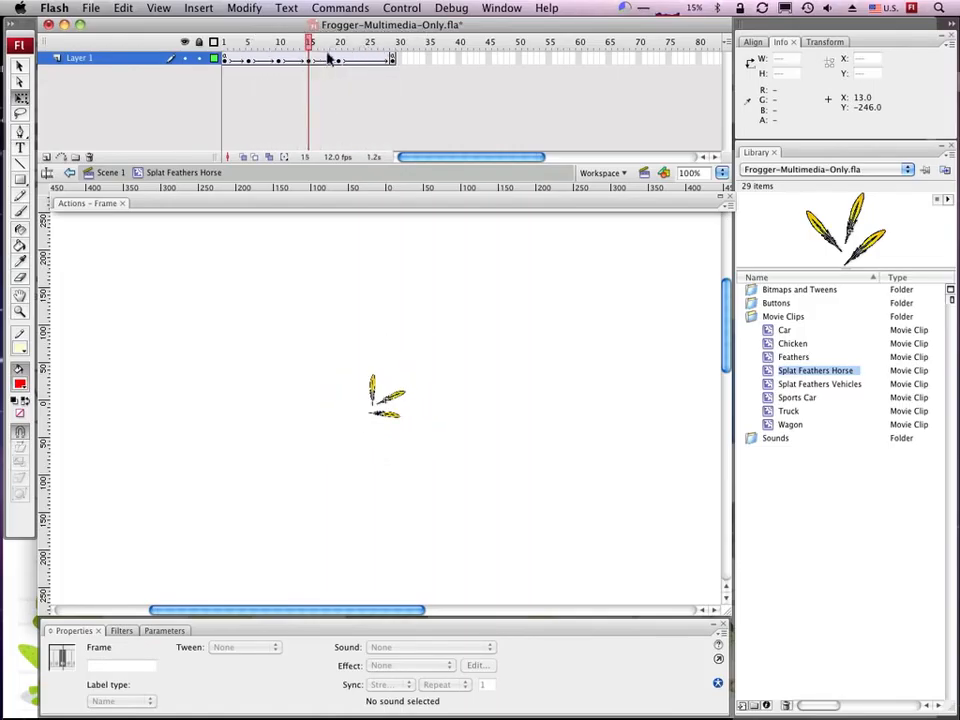
left_click(314, 60)
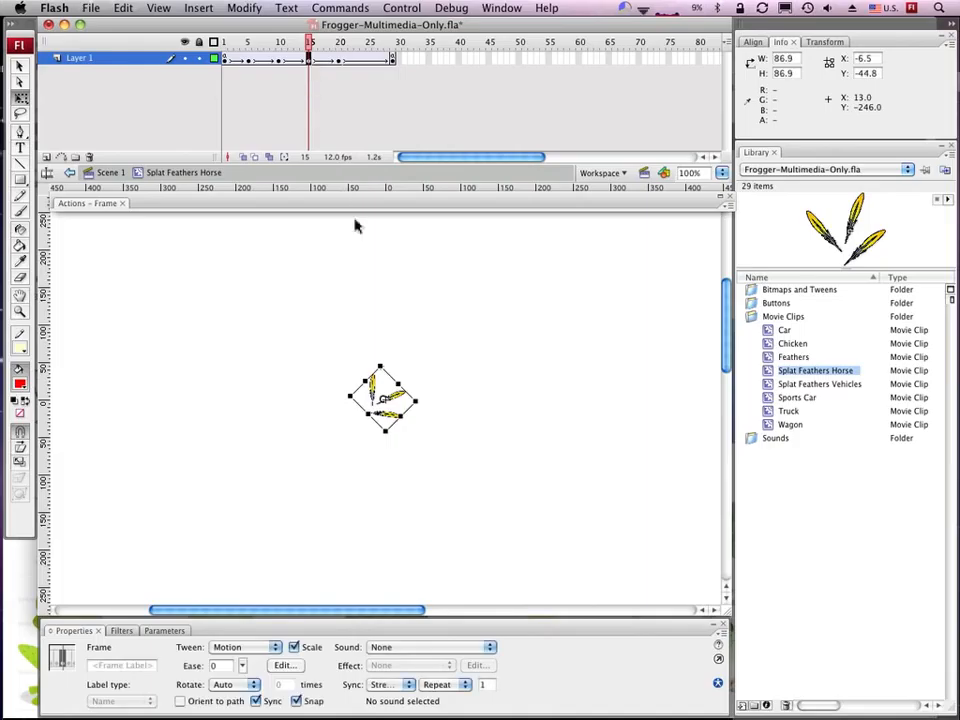
left_click(388, 401)
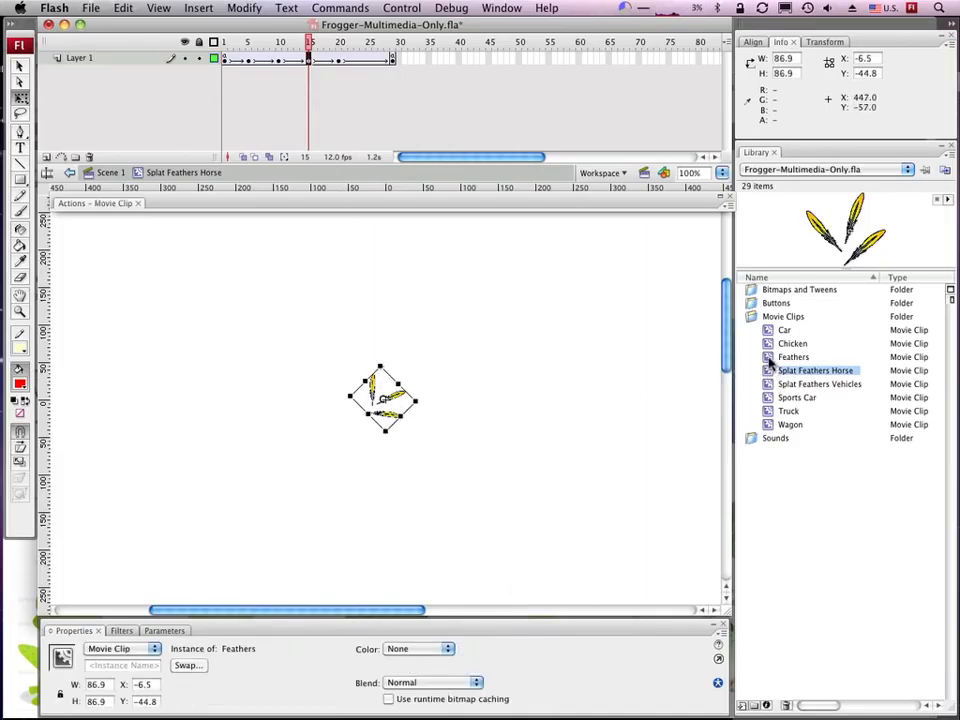
Step: Open the Truck movie clip and select keyframe 11 on The Rest layer
double_click(770, 412)
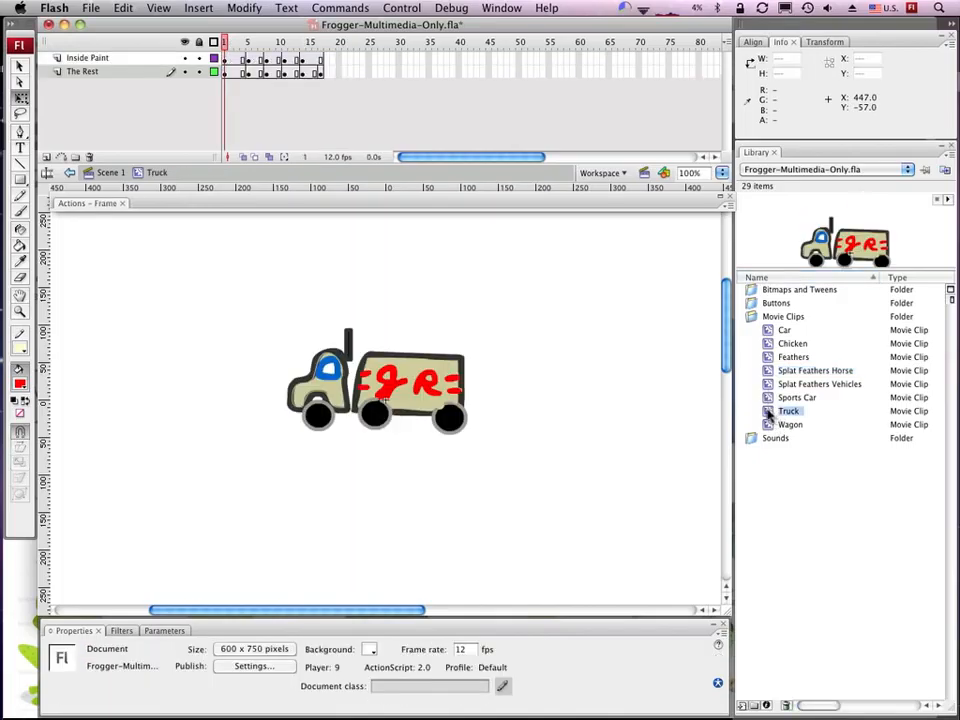
left_click_drag(225, 43, 285, 40)
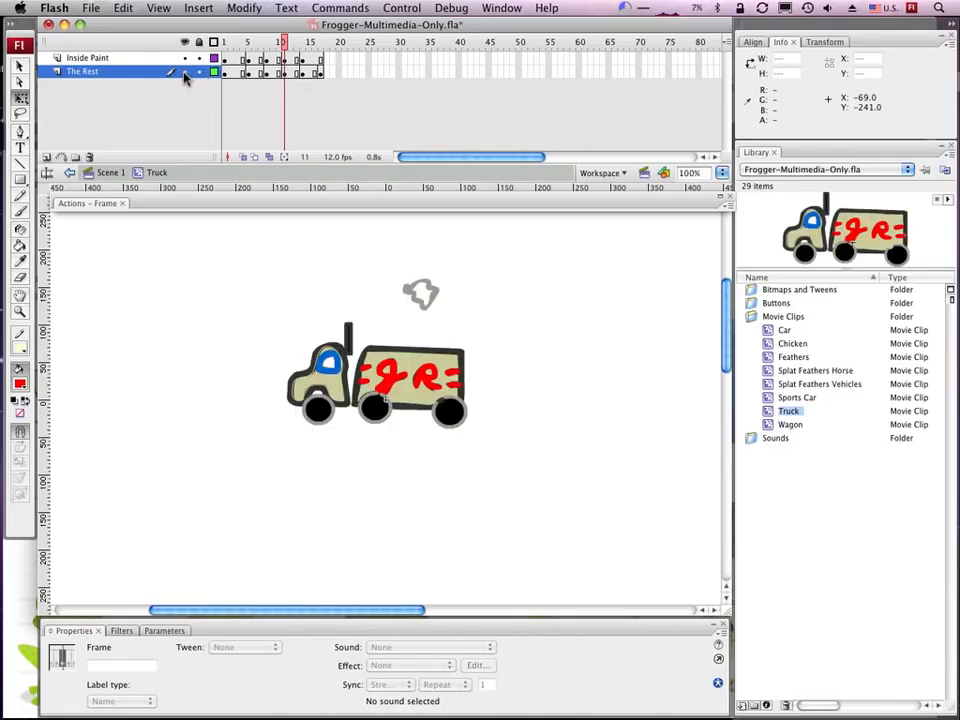
left_click(285, 73)
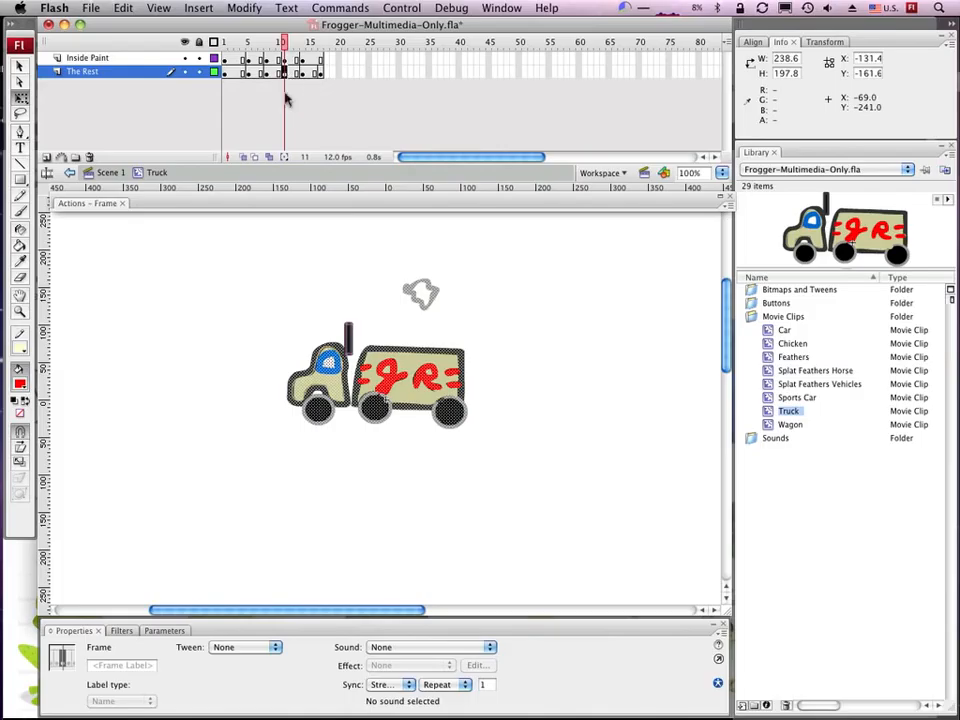
Step: Enlarge only the smoke puff above the truck with Free Transform to about 101 by 81.5 pixels
left_click(20, 66)
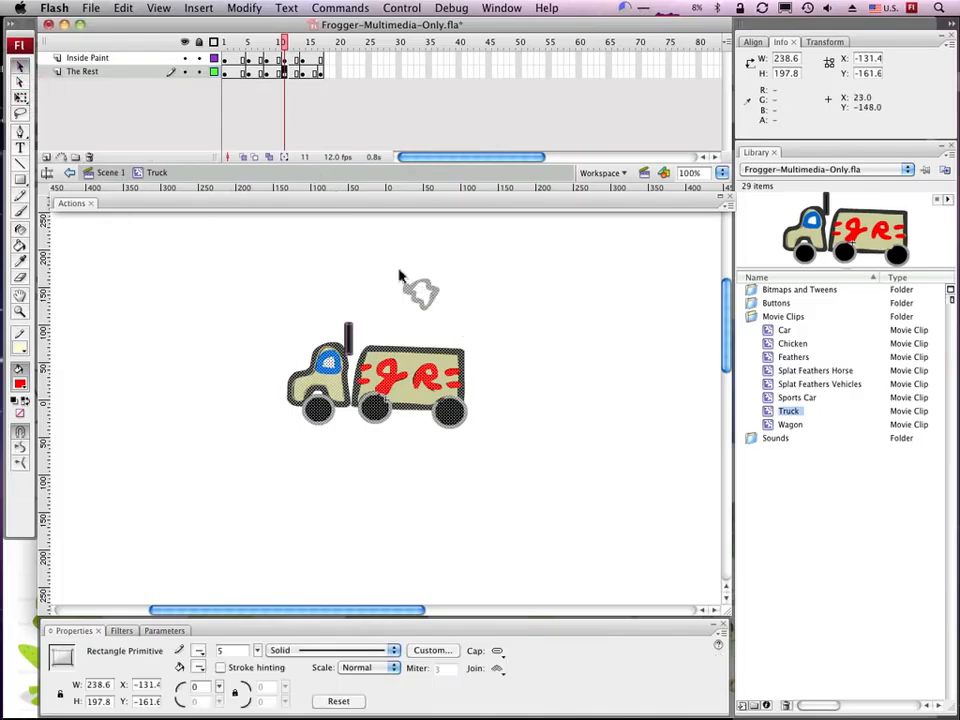
left_click_drag(393, 268, 445, 317)
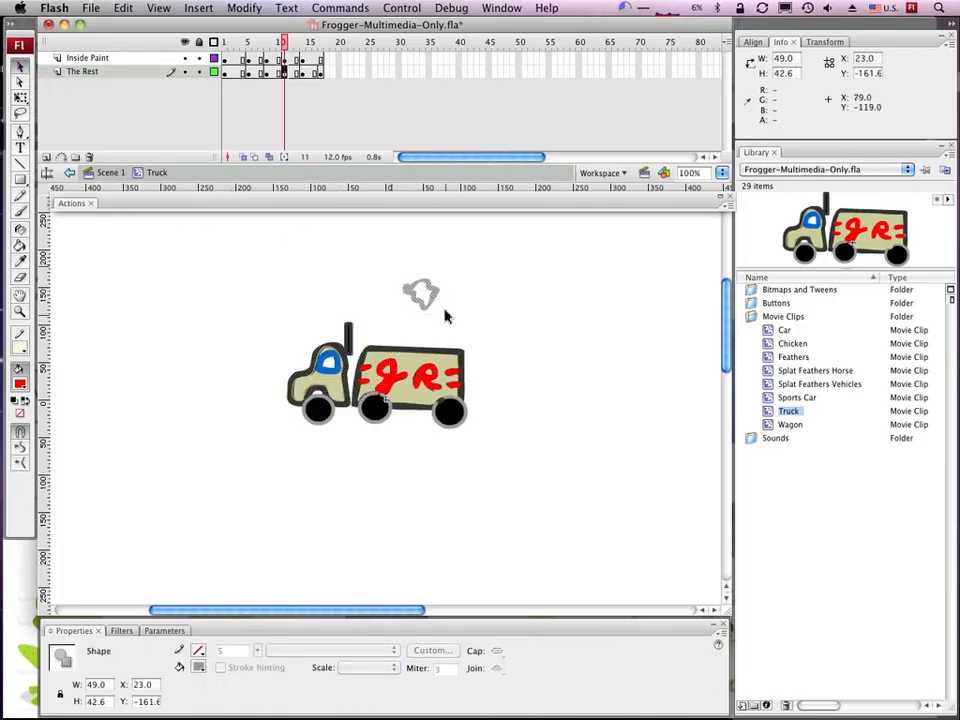
left_click(20, 97)
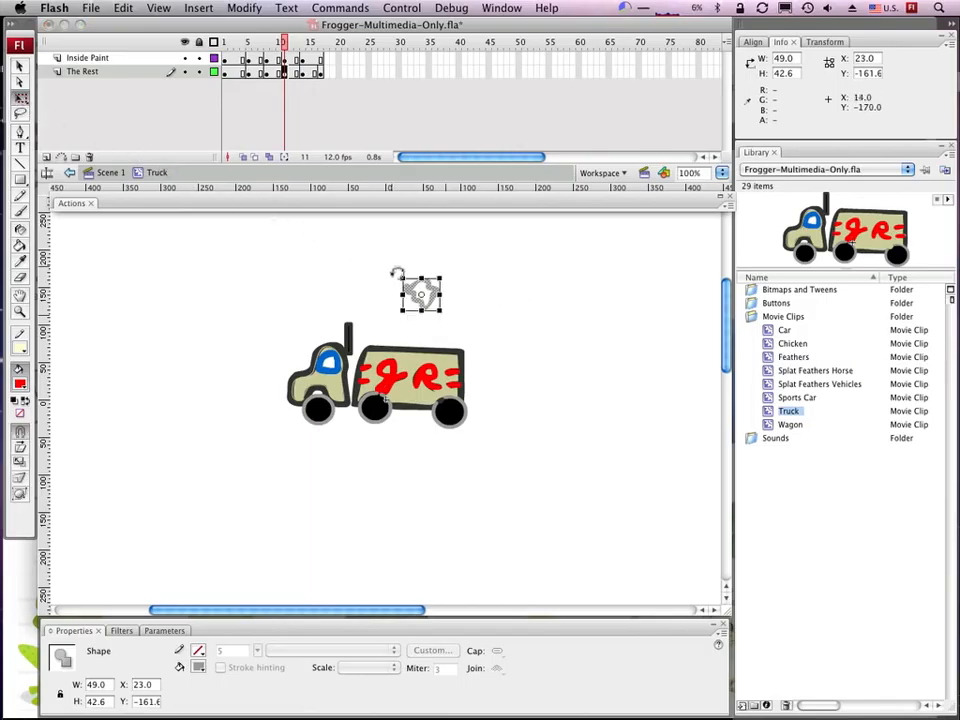
left_click_drag(402, 277, 383, 271)
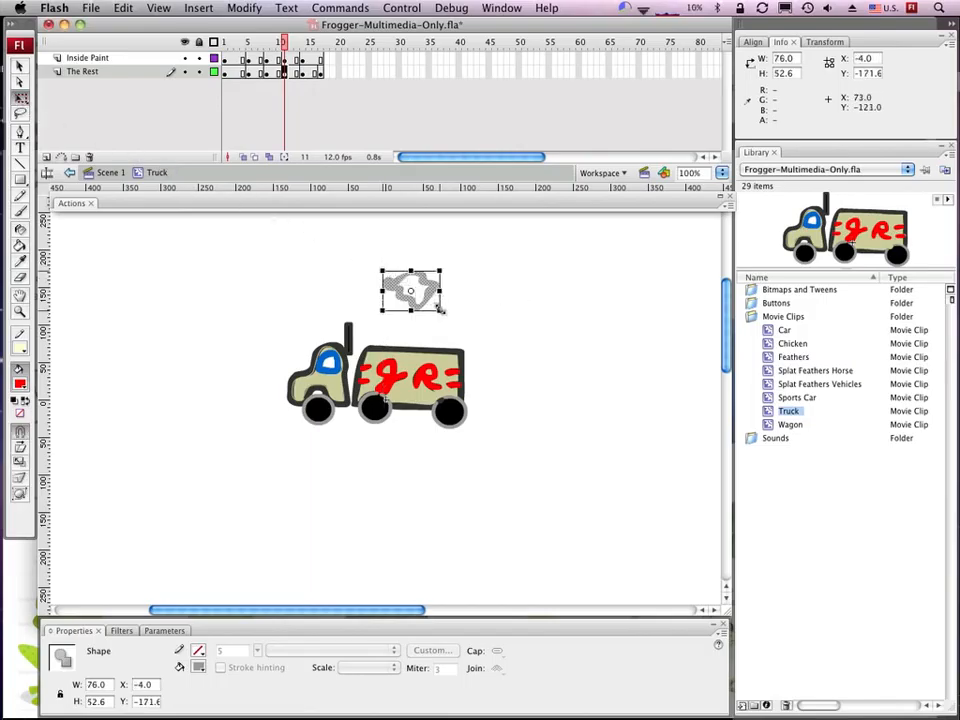
left_click_drag(440, 310, 459, 311)
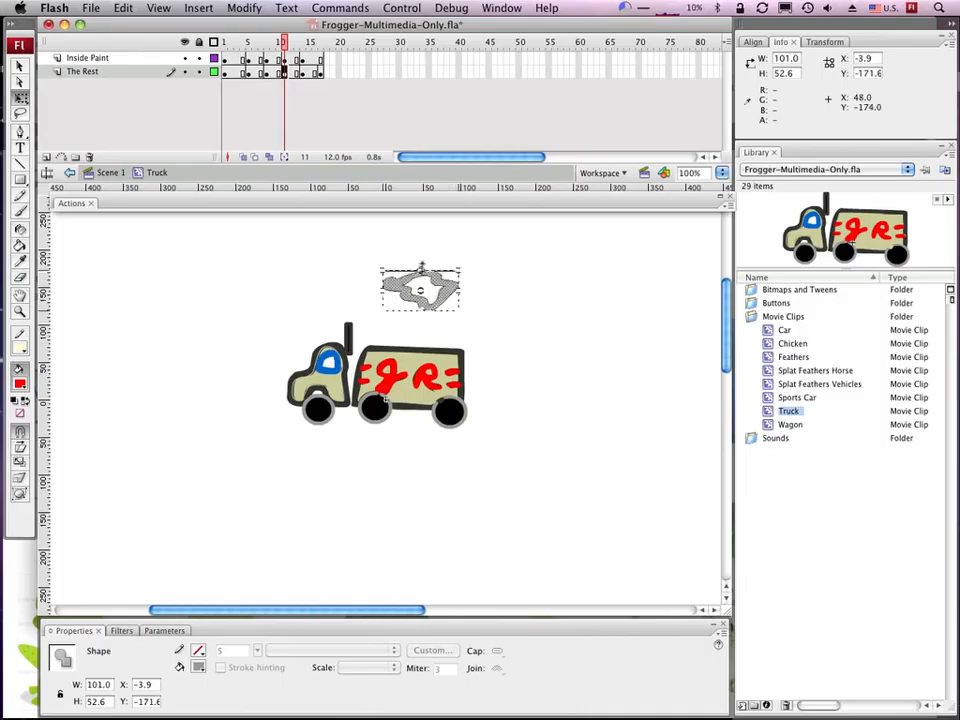
left_click_drag(422, 268, 422, 257)
left_click_drag(421, 309, 421, 319)
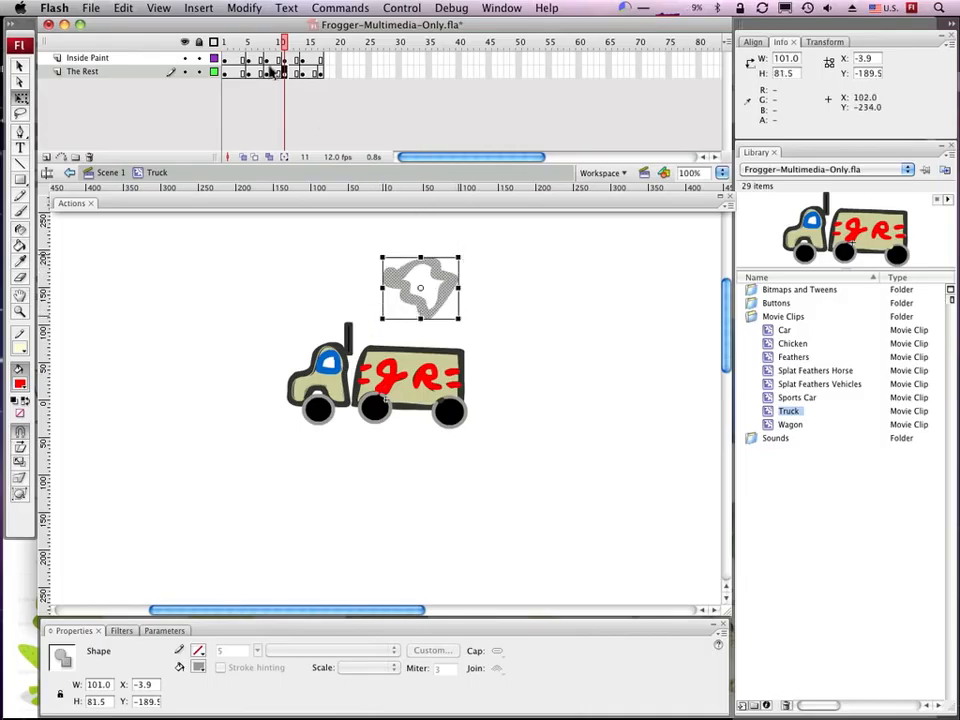
Step: Test the movie to watch the enlarged smoke puffs above the trucks, and close the preview
mouse_move(283, 42)
left_mouse_down()
mouse_move(227, 38)
mouse_move(289, 35)
left_mouse_up()
key("super+Return")
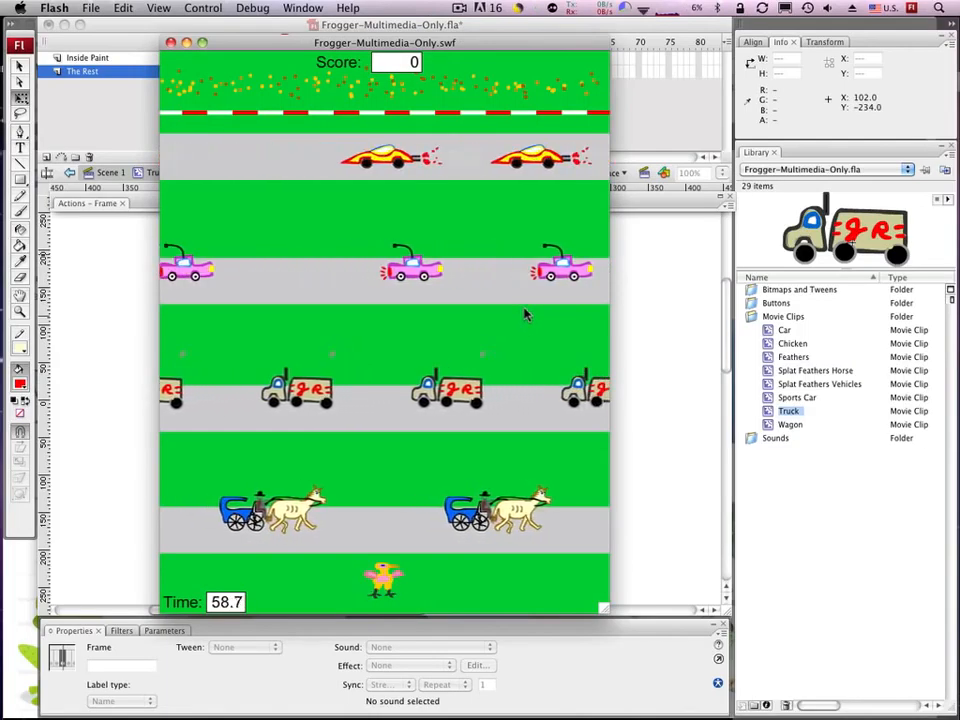
left_click(170, 42)
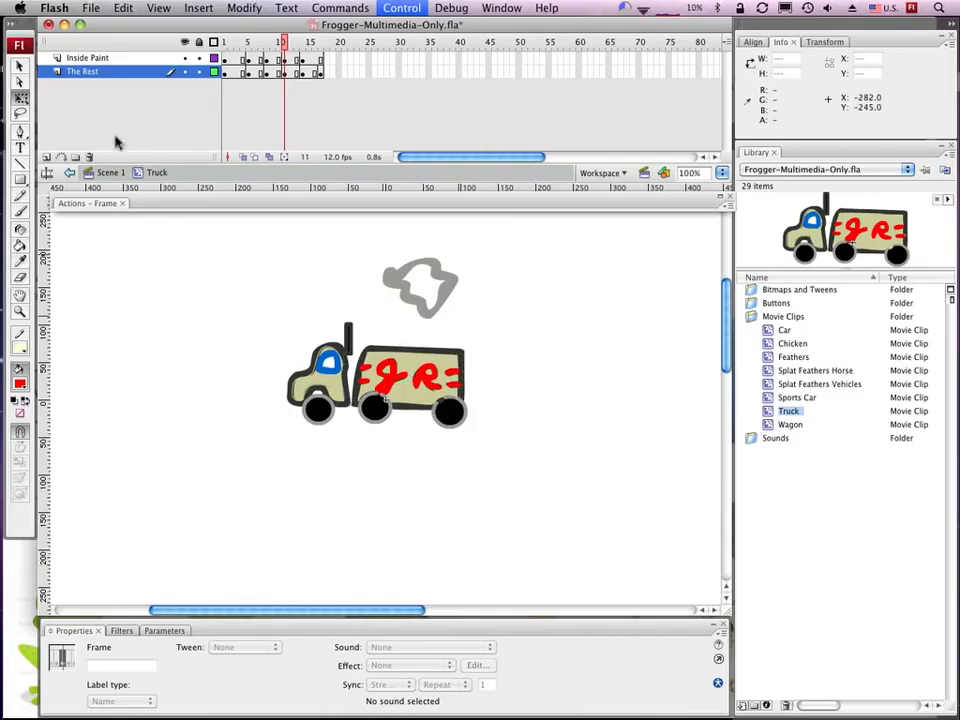
Step: Add a new layer above Inside Paint in the Truck movie clip and name it Tail Gate to Flap
left_click(46, 158)
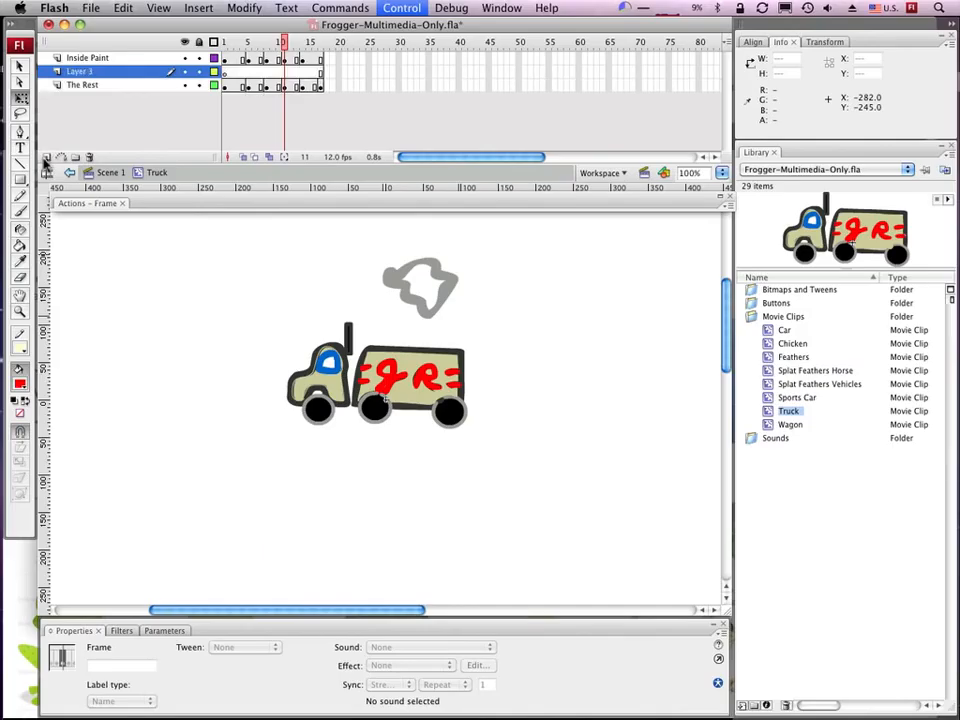
left_click(80, 72)
left_click(79, 60)
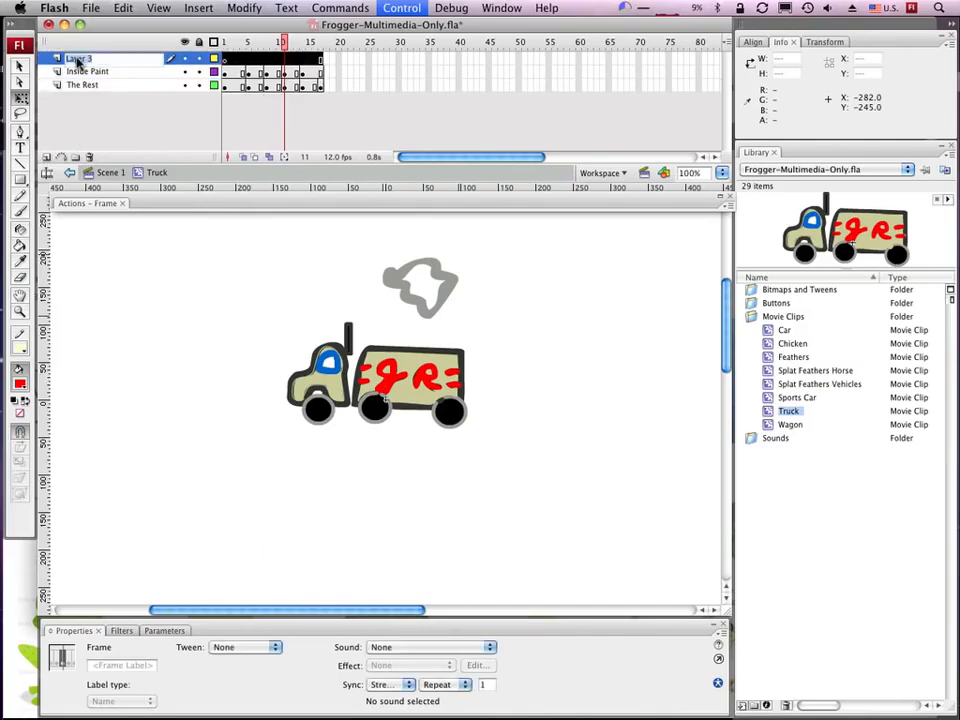
type("Tail Gate to f")
key("BackSpace")
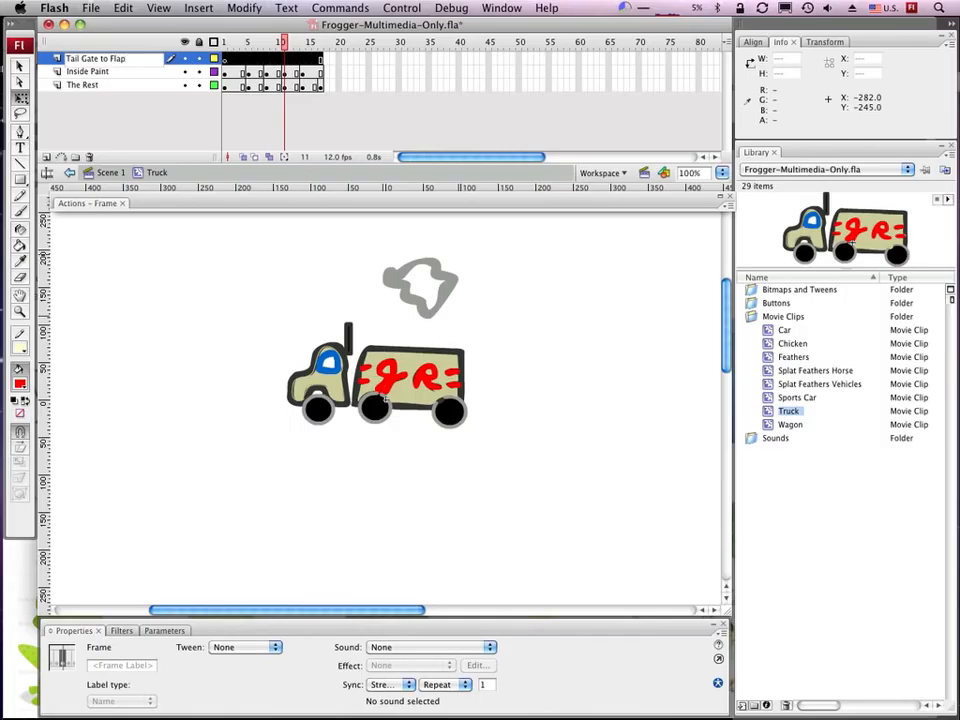
Step: In frame 1 of the Tail Gate to Flap layer, draw a thin #666666 grey rectangle about 80 pixels wide extending from the truck's upper rear corner
left_click(225, 62)
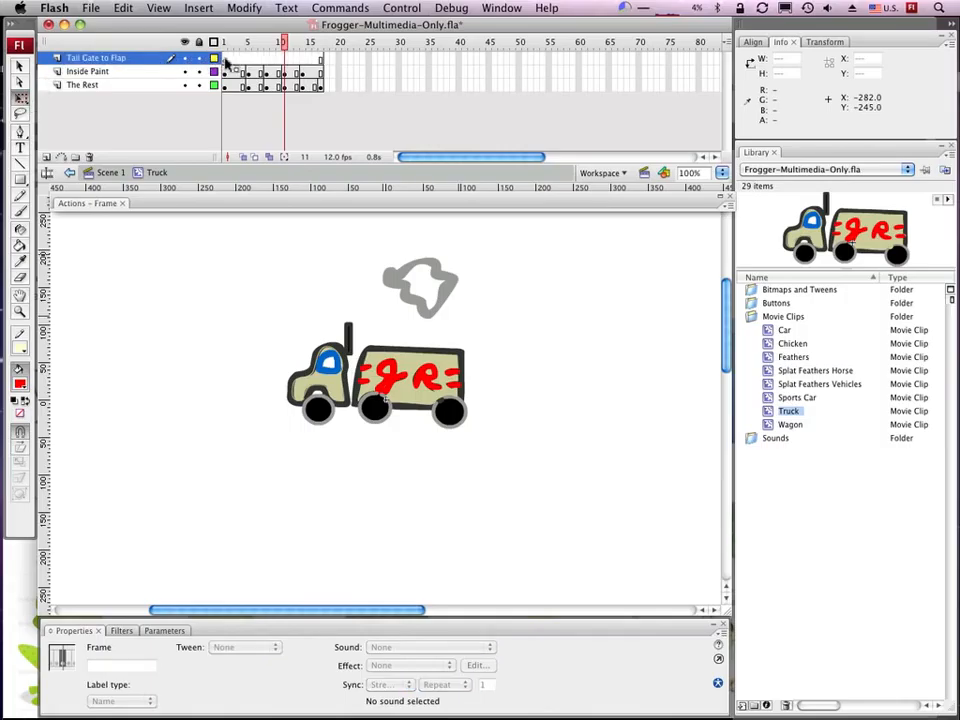
left_click(222, 70)
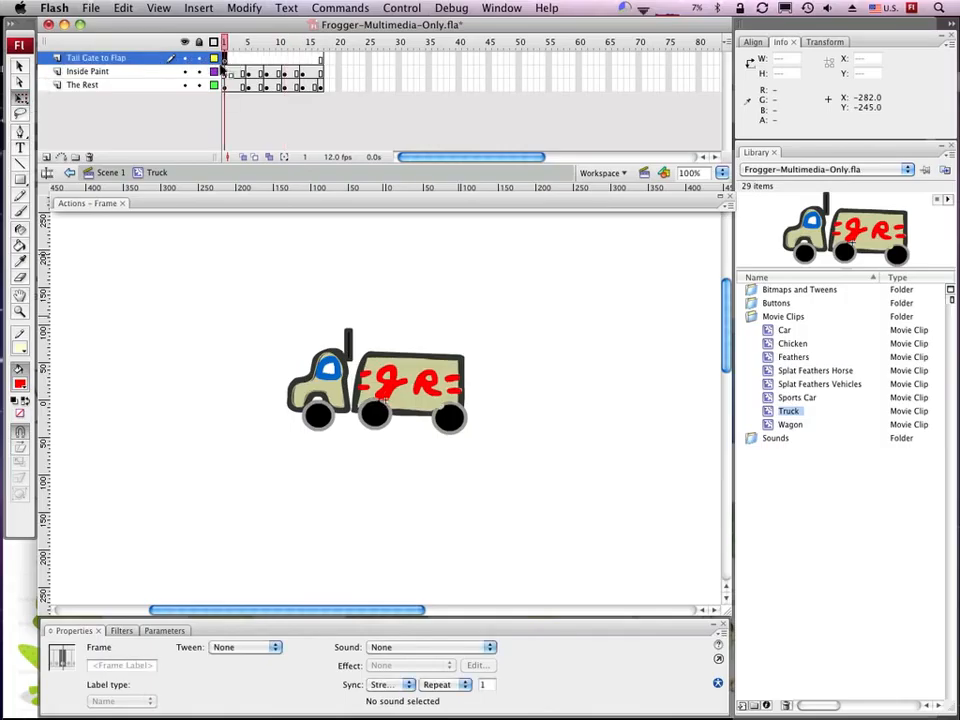
left_click(20, 182)
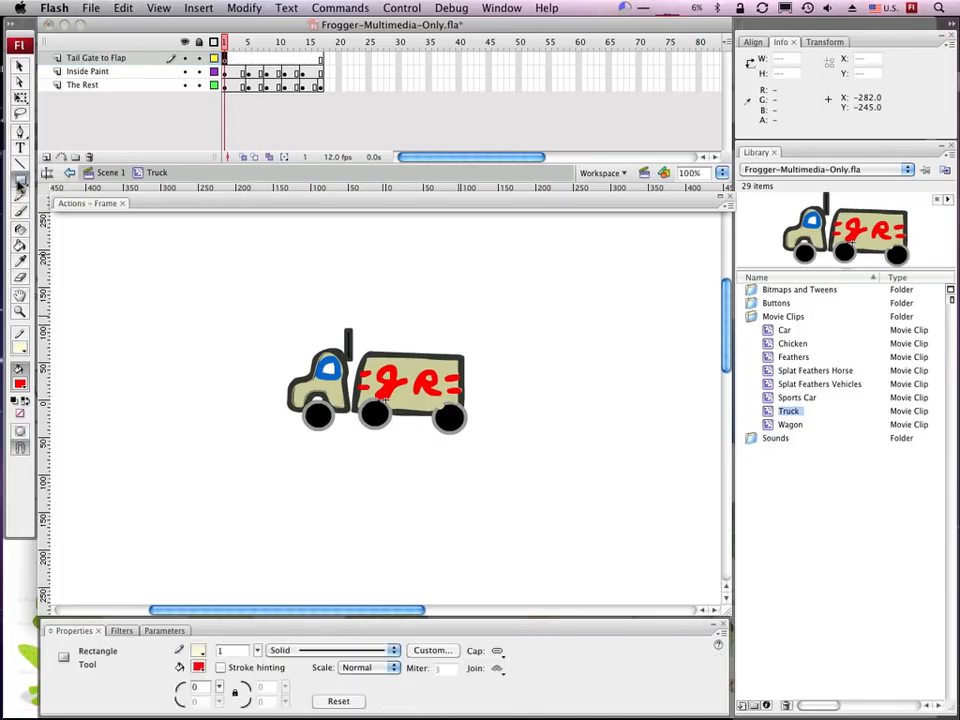
left_click(20, 388)
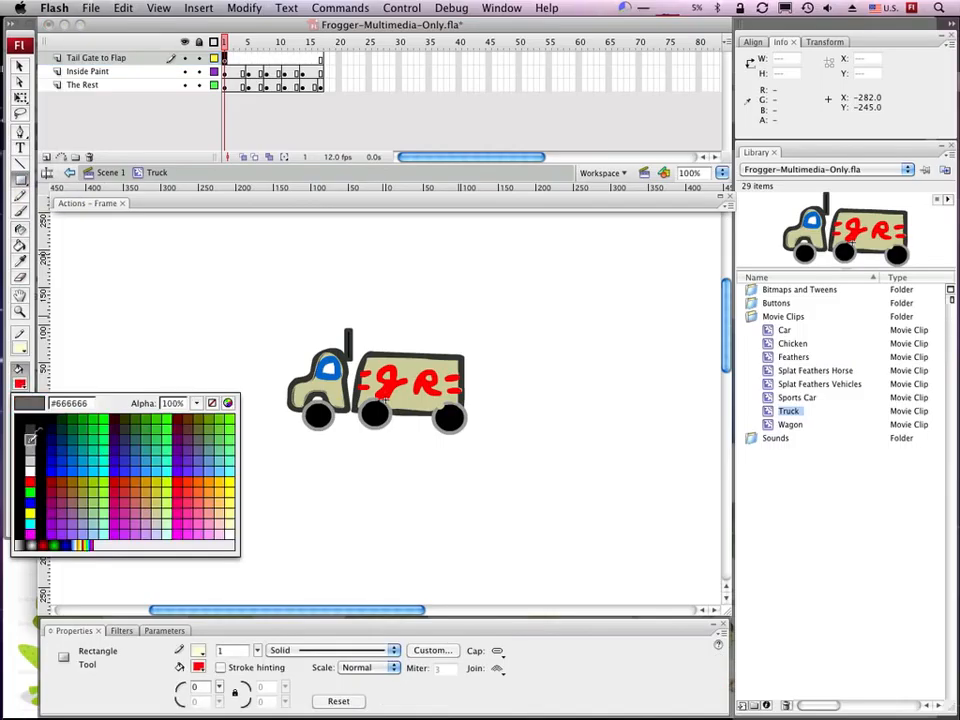
left_click(24, 322)
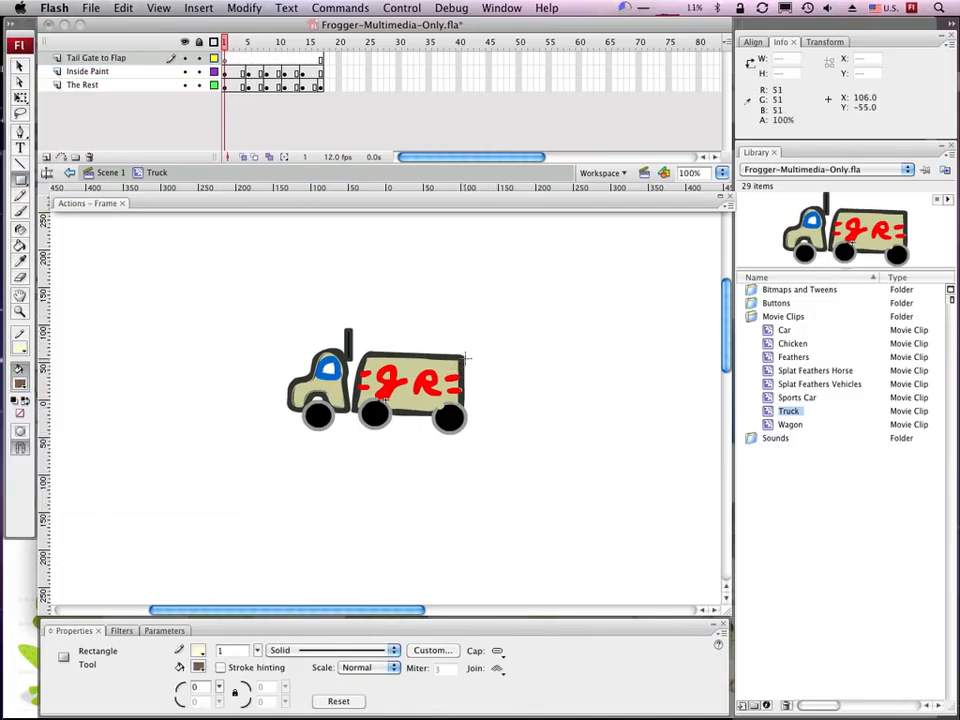
left_click_drag(463, 358, 523, 364)
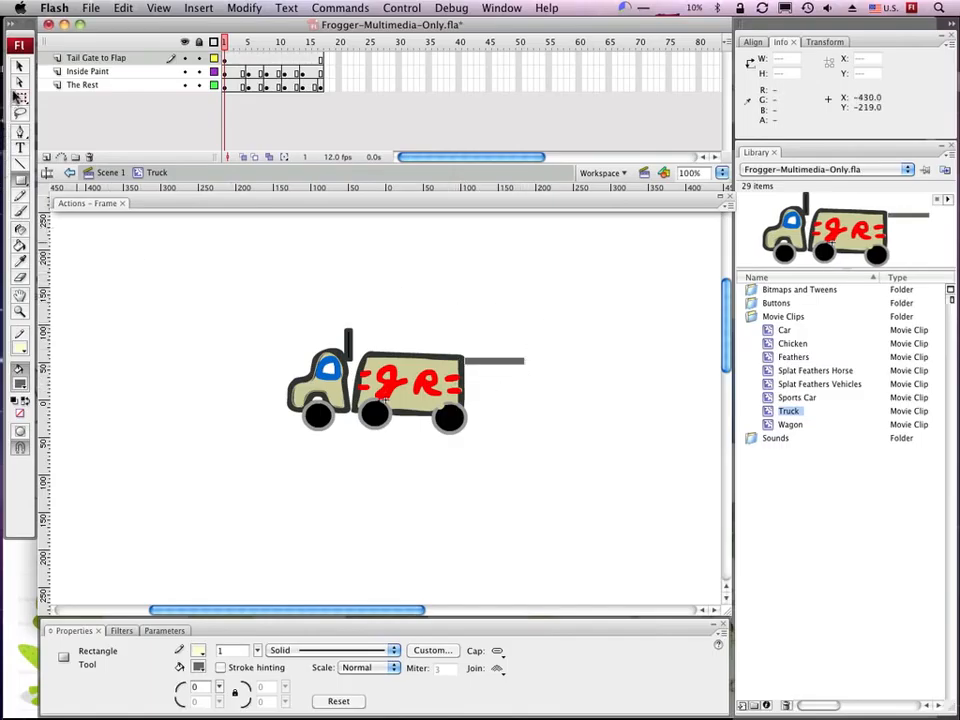
Step: Rotate the grey bar to hang almost vertically and move it against the truck's rear, spanning about 30 by 79 pixels
left_click(20, 70)
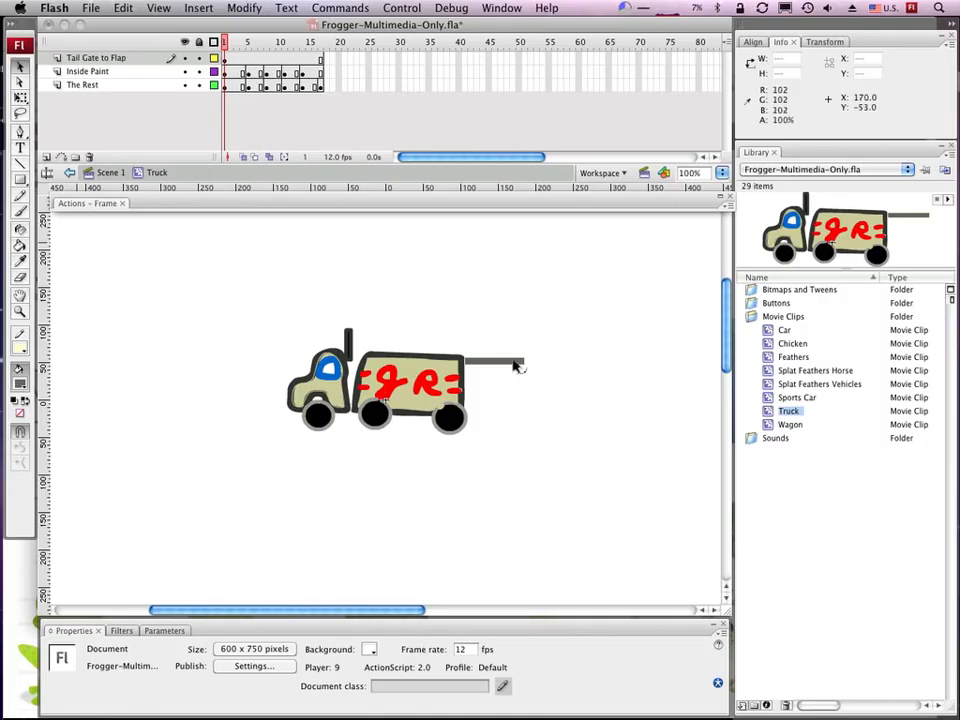
left_click(524, 362)
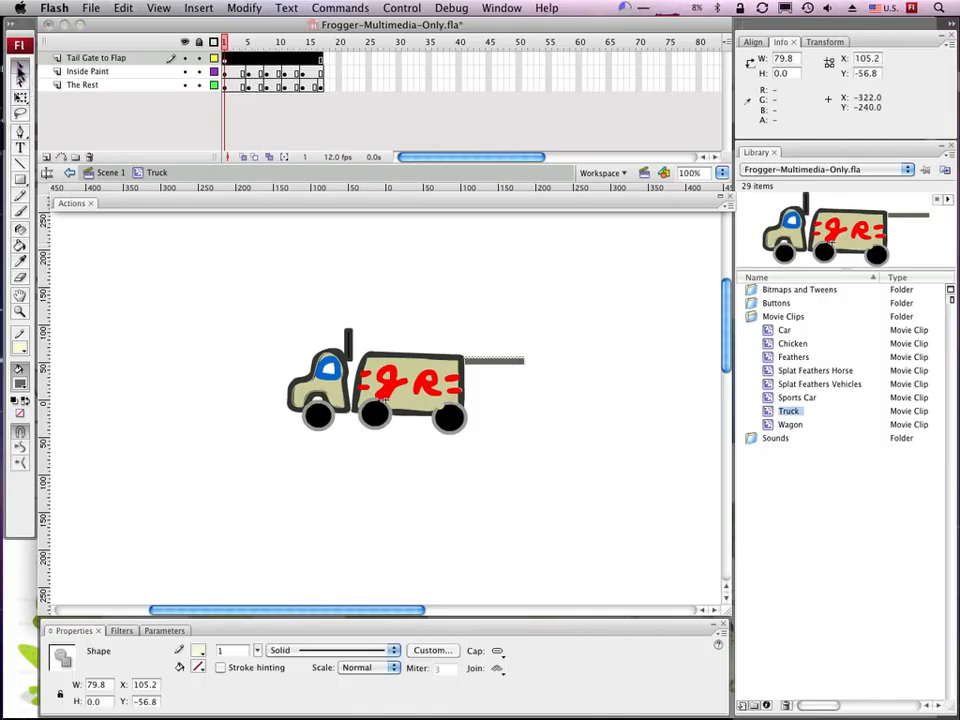
left_click(20, 100)
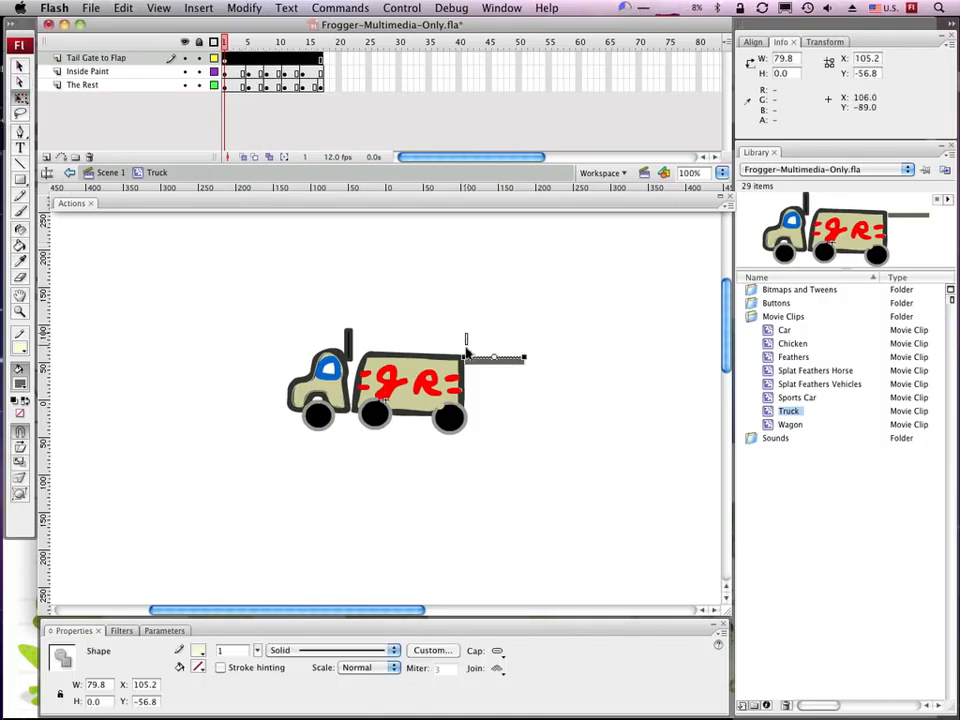
left_click_drag(522, 358, 493, 432)
left_click(505, 345)
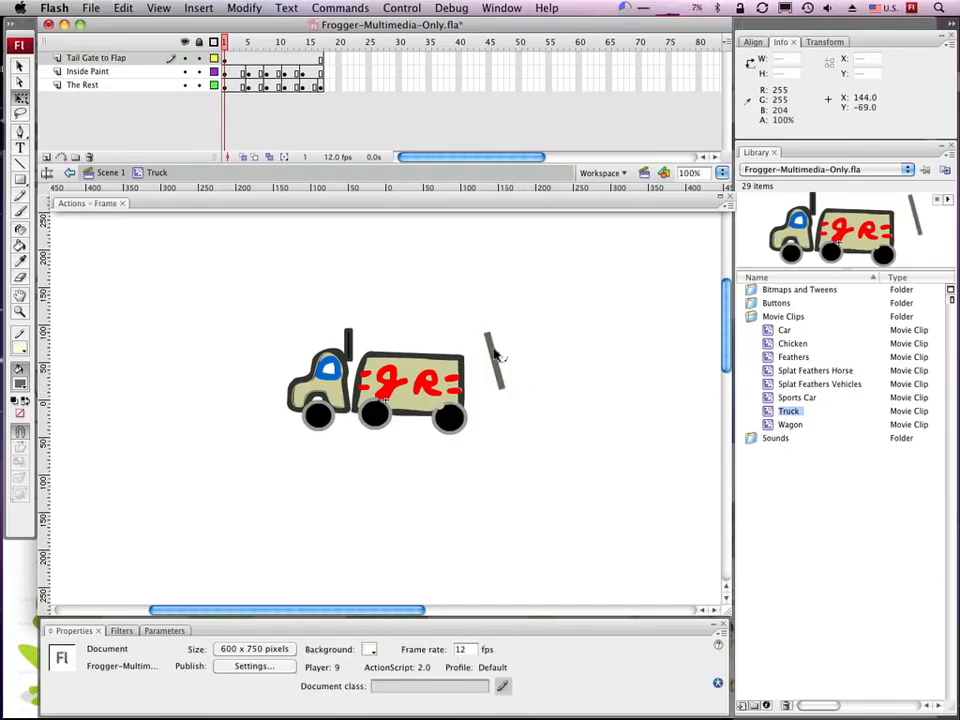
left_click_drag(491, 344, 478, 381)
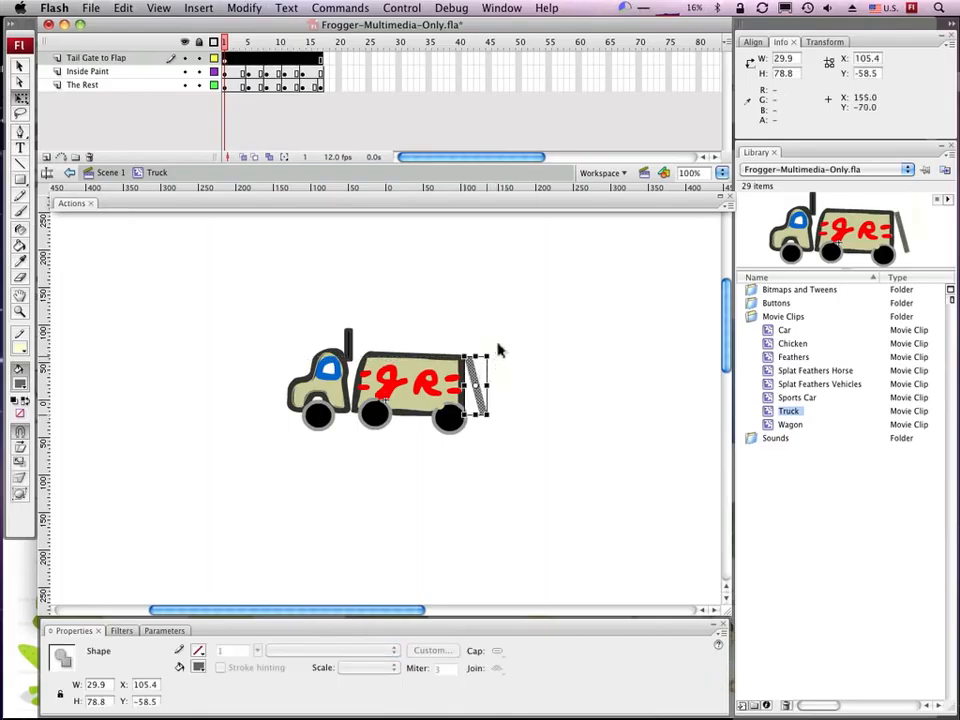
left_click(529, 371)
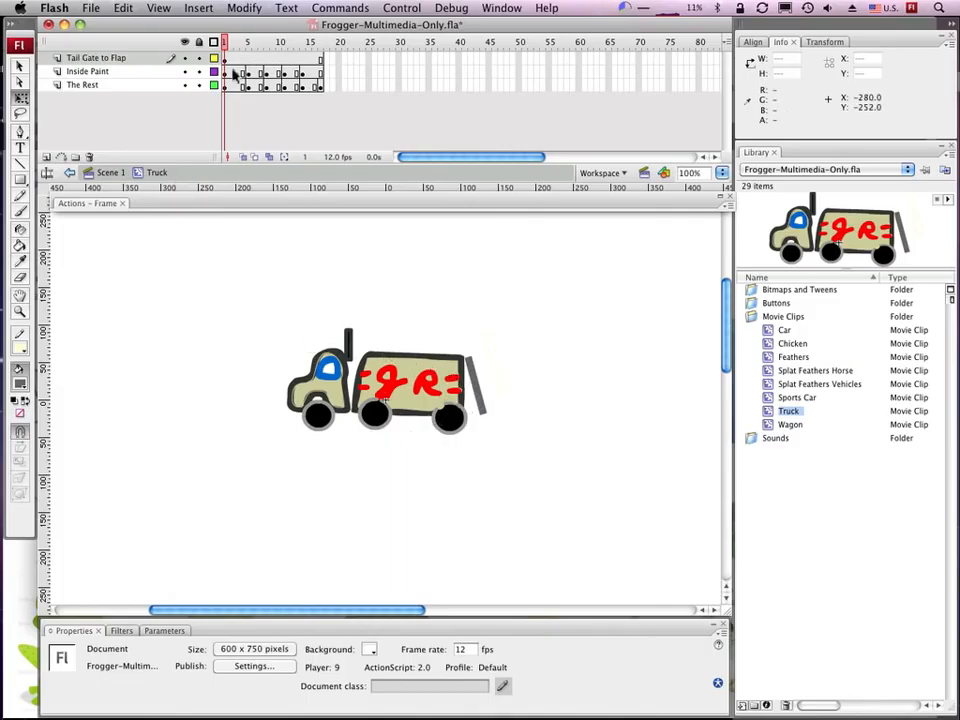
Step: Insert a keyframe at frame 7 on the Tail Gate to Flap layer and swing the tailgate outward to about 74 by 48 pixels
left_click(261, 59)
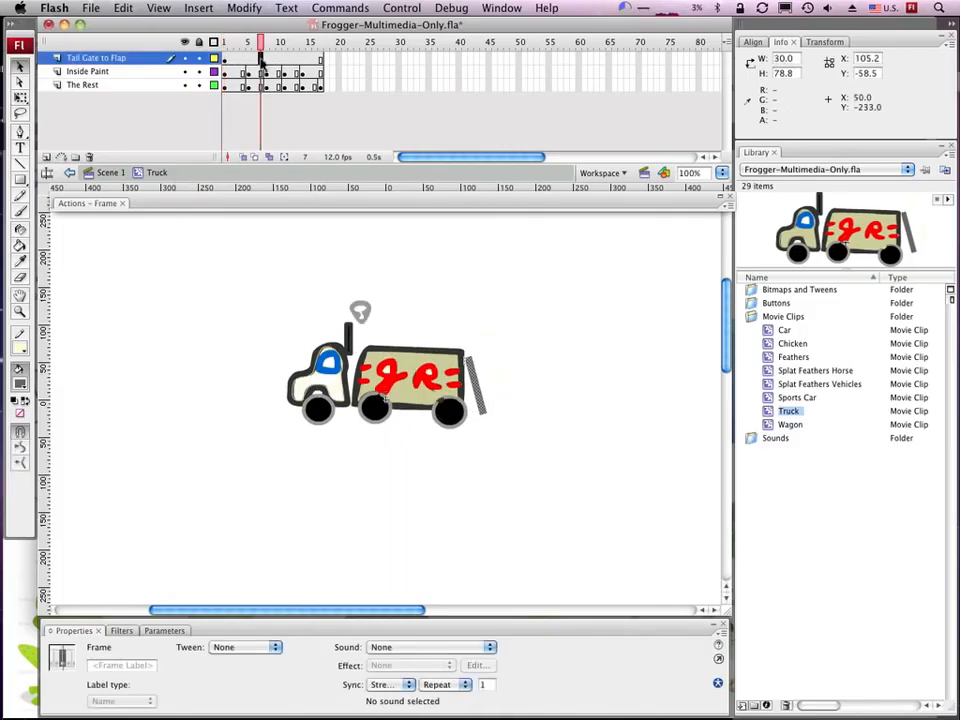
left_click(478, 396)
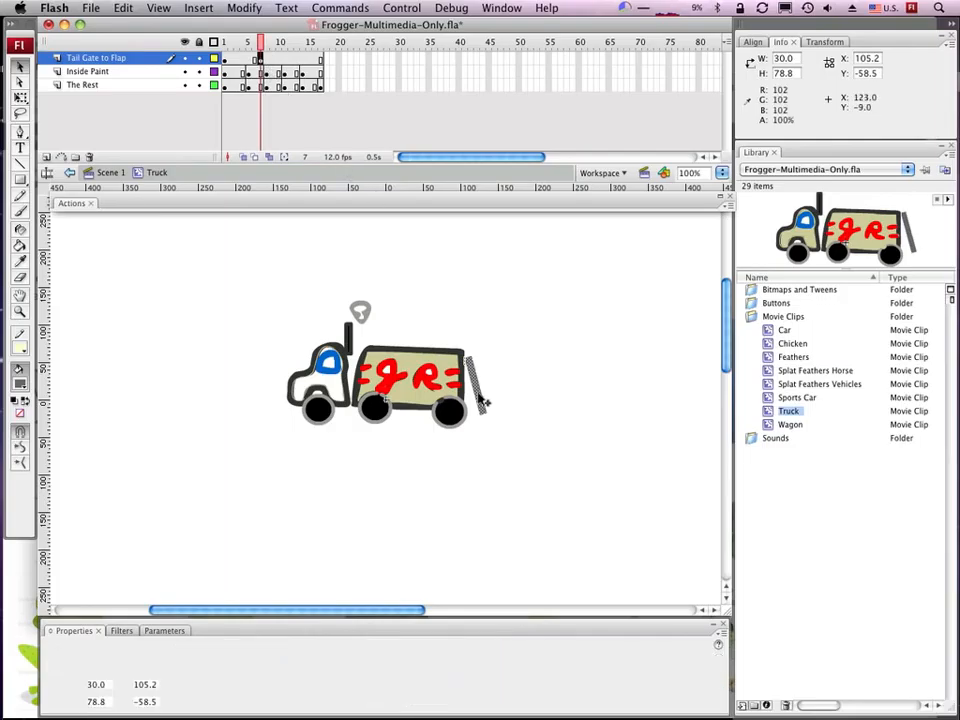
left_click(21, 98)
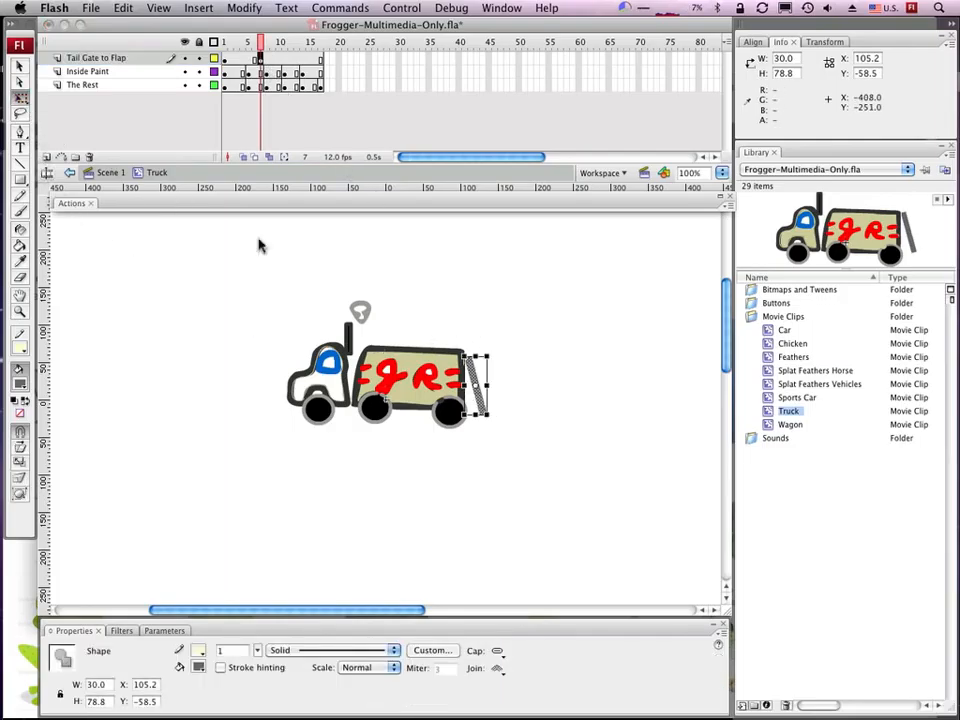
left_click_drag(500, 412, 512, 378)
left_click(444, 229)
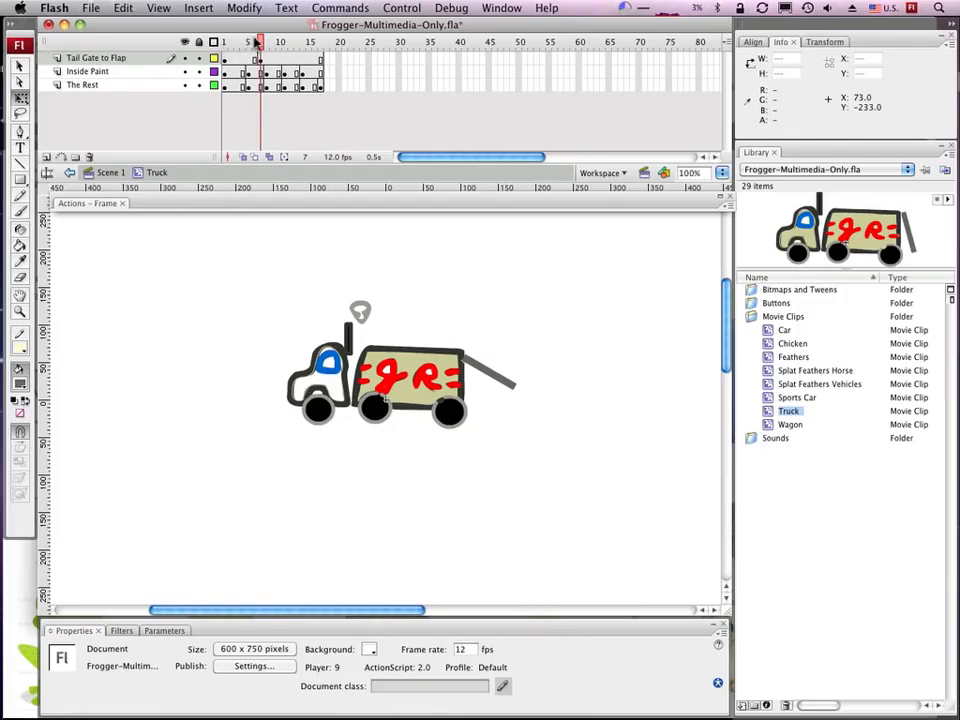
mouse_move(240, 43)
left_mouse_down()
mouse_move(341, 46)
mouse_move(240, 40)
left_mouse_up()
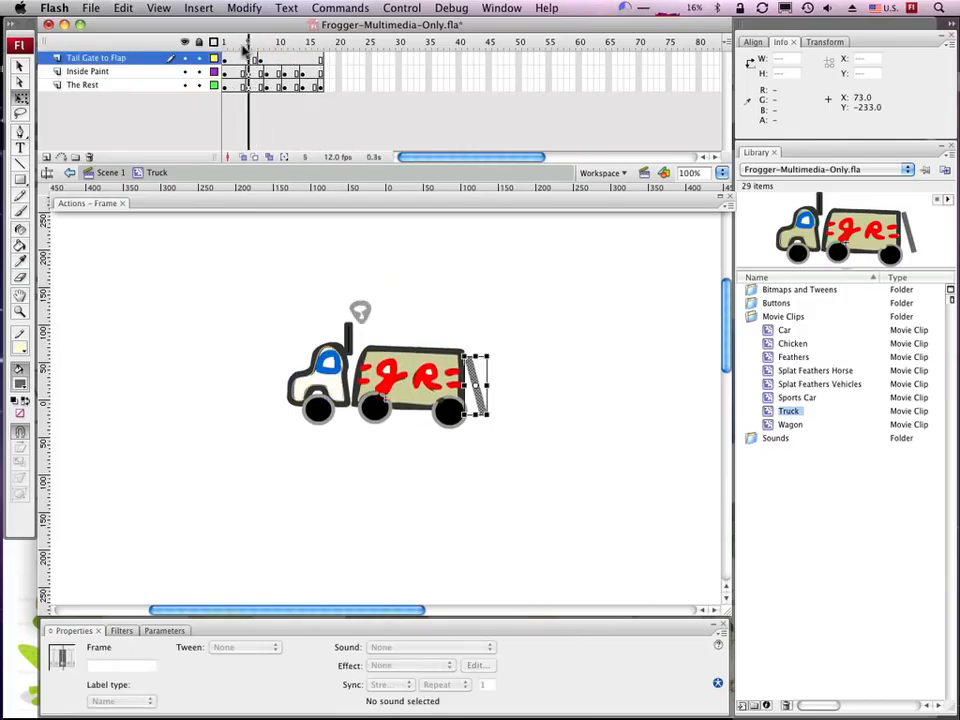
Step: Insert a keyframe at frame 12 on the Tail Gate to Flap layer and swing the tailgate down to about 48 by 73 pixels
left_click(290, 62)
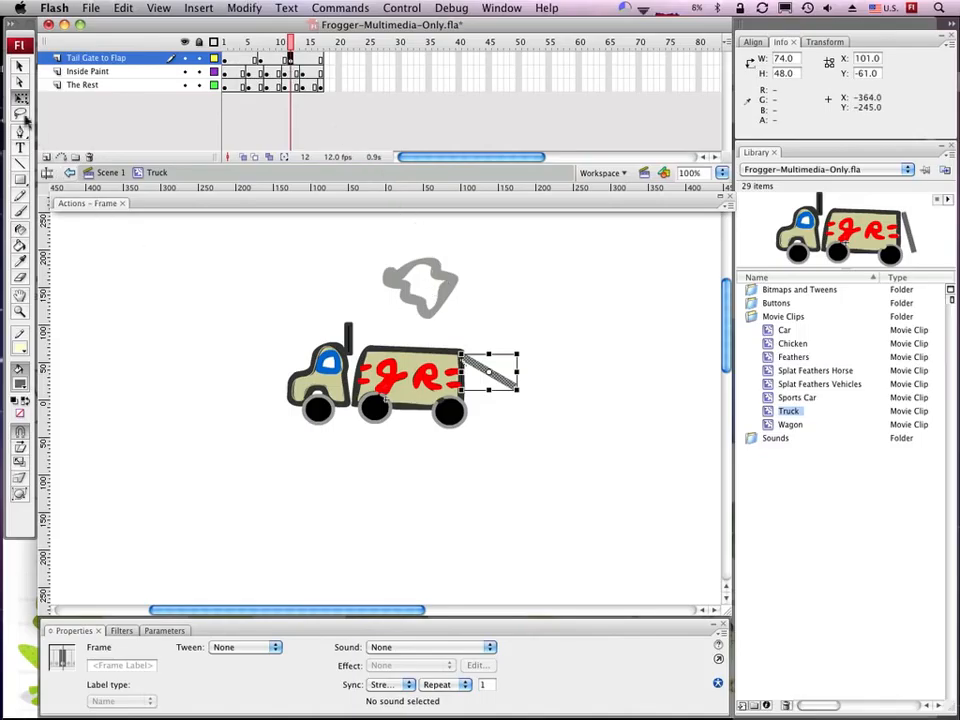
left_click(58, 142)
left_click_drag(504, 392, 488, 409)
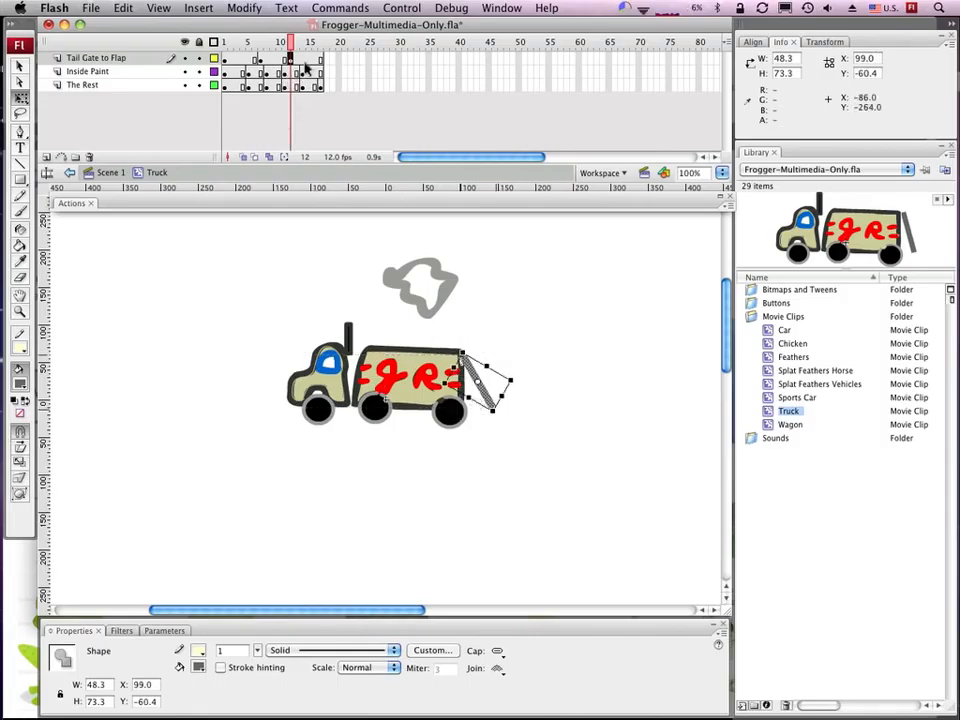
Step: Test the movie to watch the tailgate flap, and scrub the Truck timeline from frame 1 to frame 10
key("super+Return")
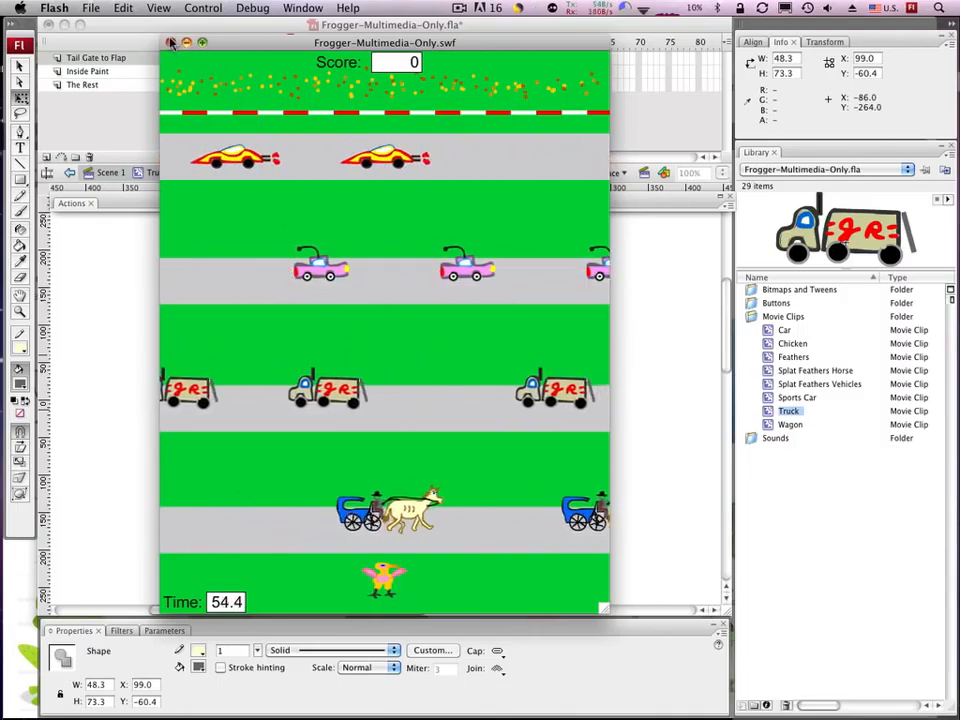
key("super+w")
left_click(296, 60)
key("Return")
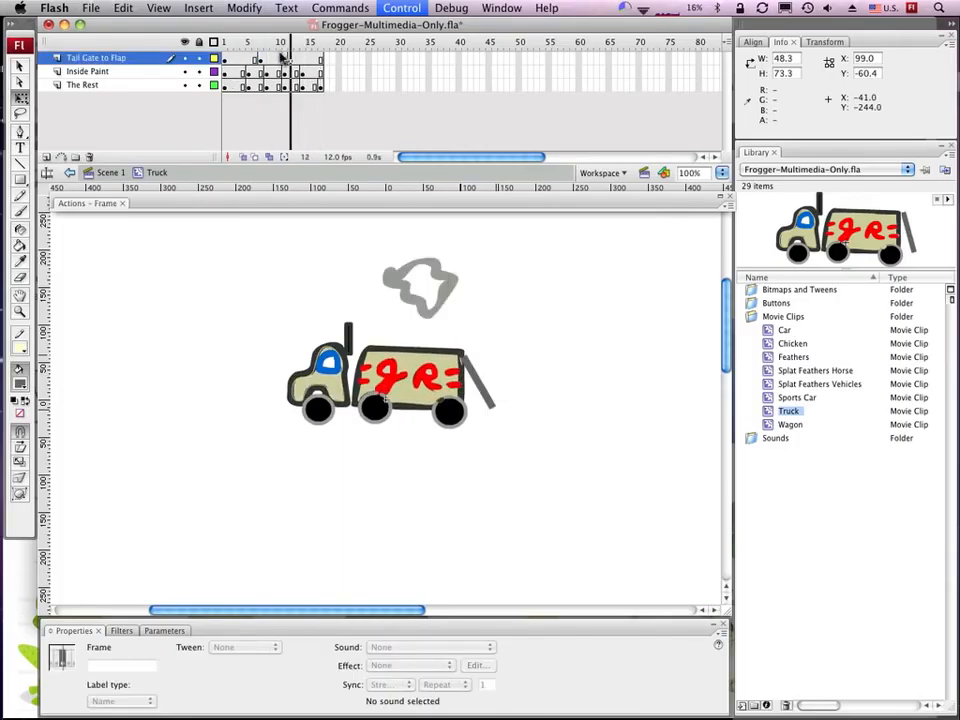
left_click(222, 53)
left_click_drag(222, 52, 278, 60)
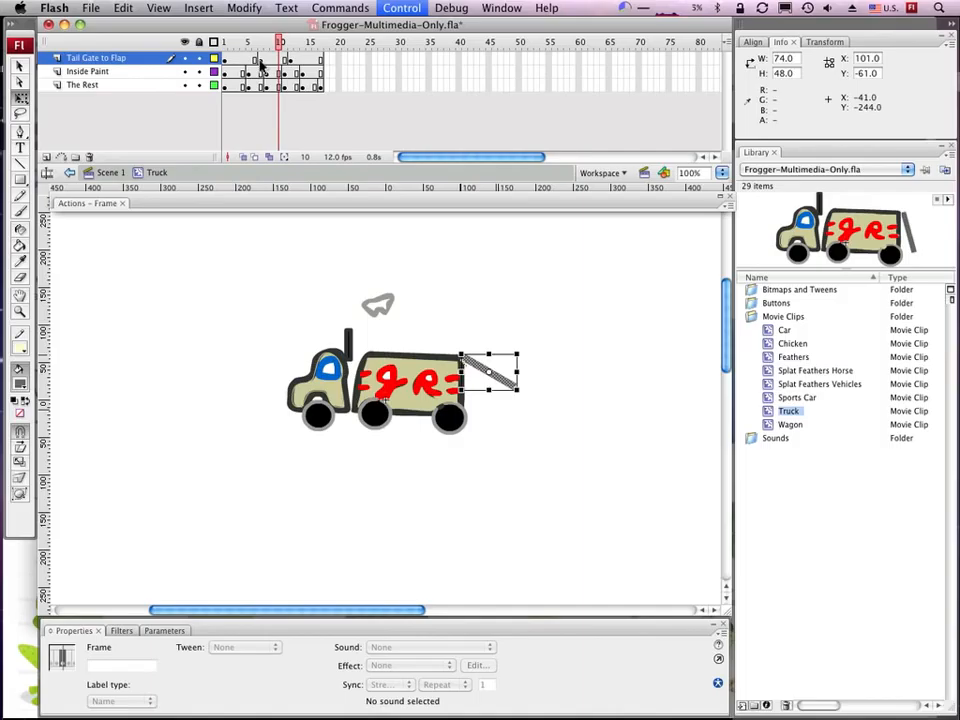
key("super+Tab")
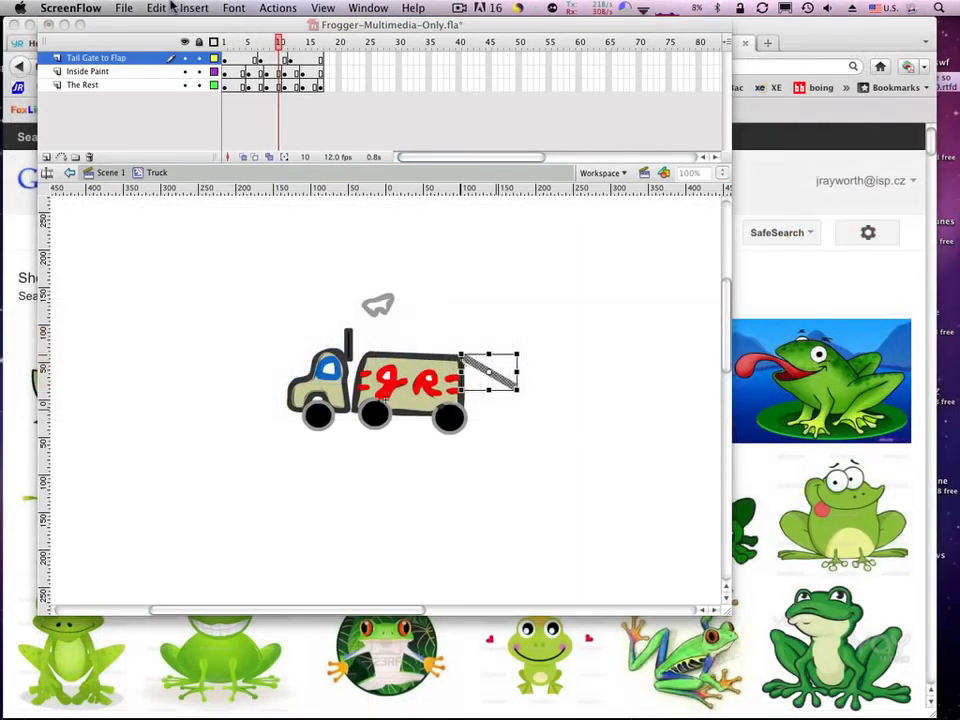
left_click(126, 8)
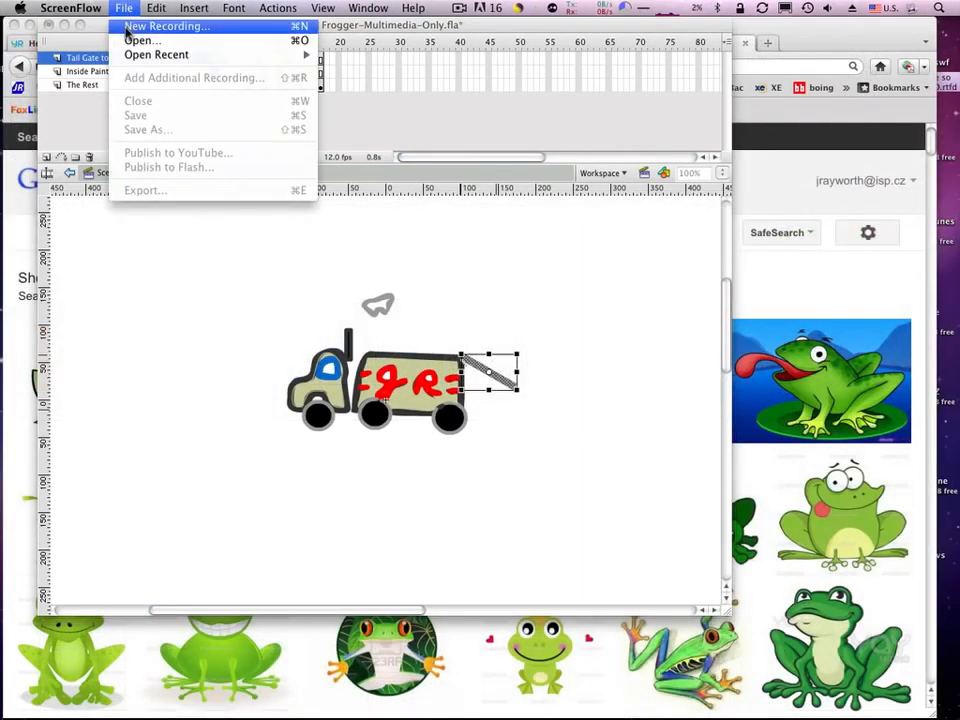